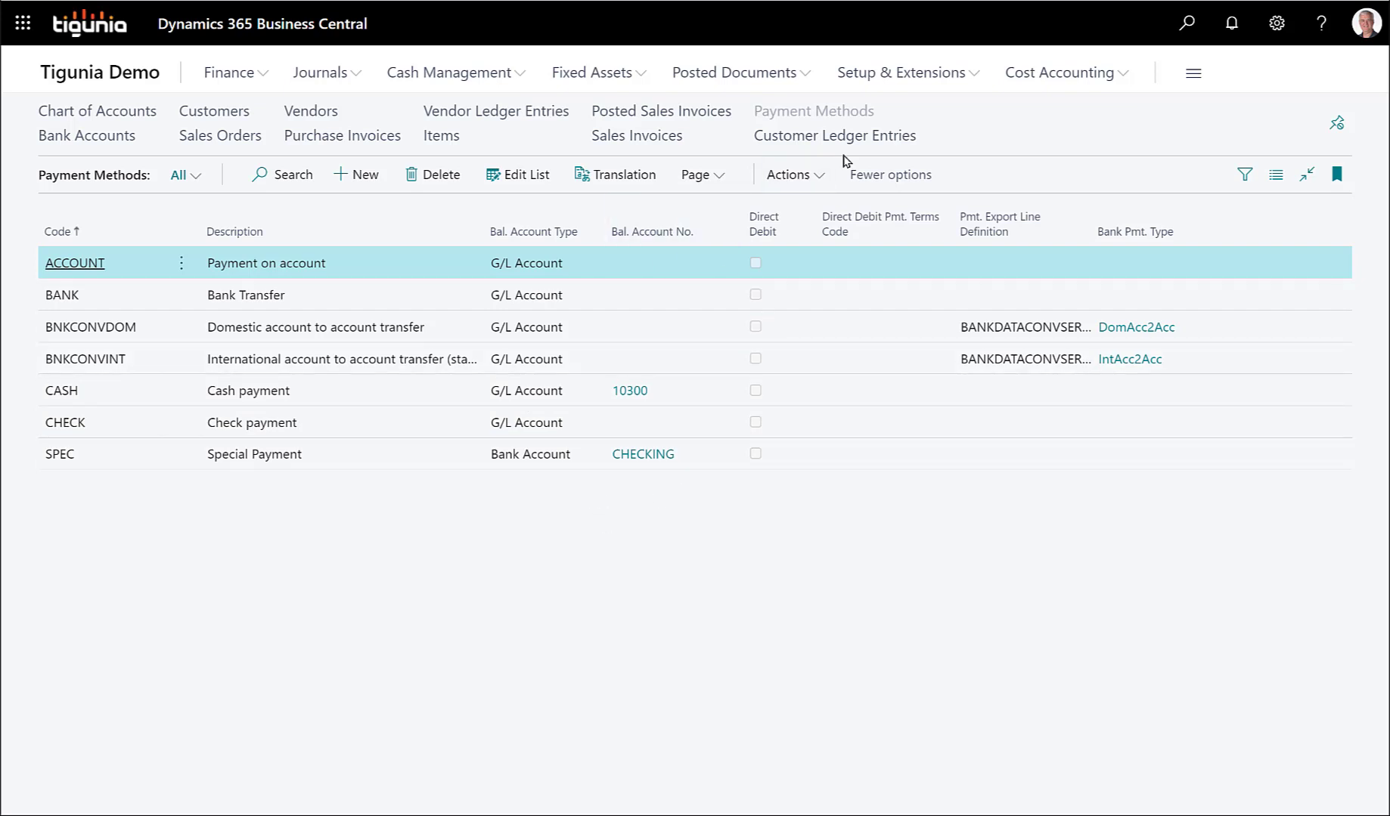
Open sales invoice S-INV102113 for The Cannon Group PLC and examine its payment method code in the invoice details.
left_click(112, 74)
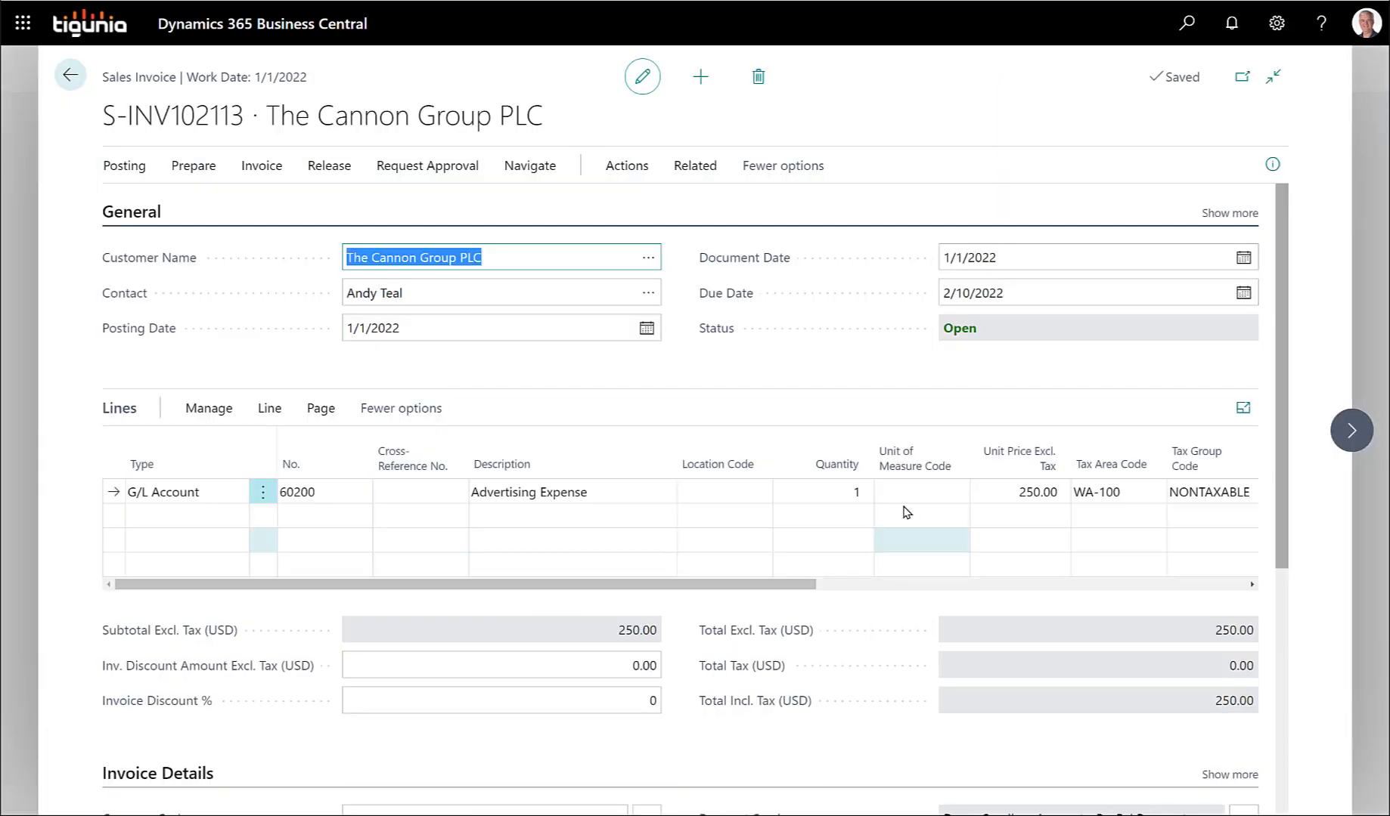
scroll(832, 629, "down", 3)
scroll(832, 634, "down", 2)
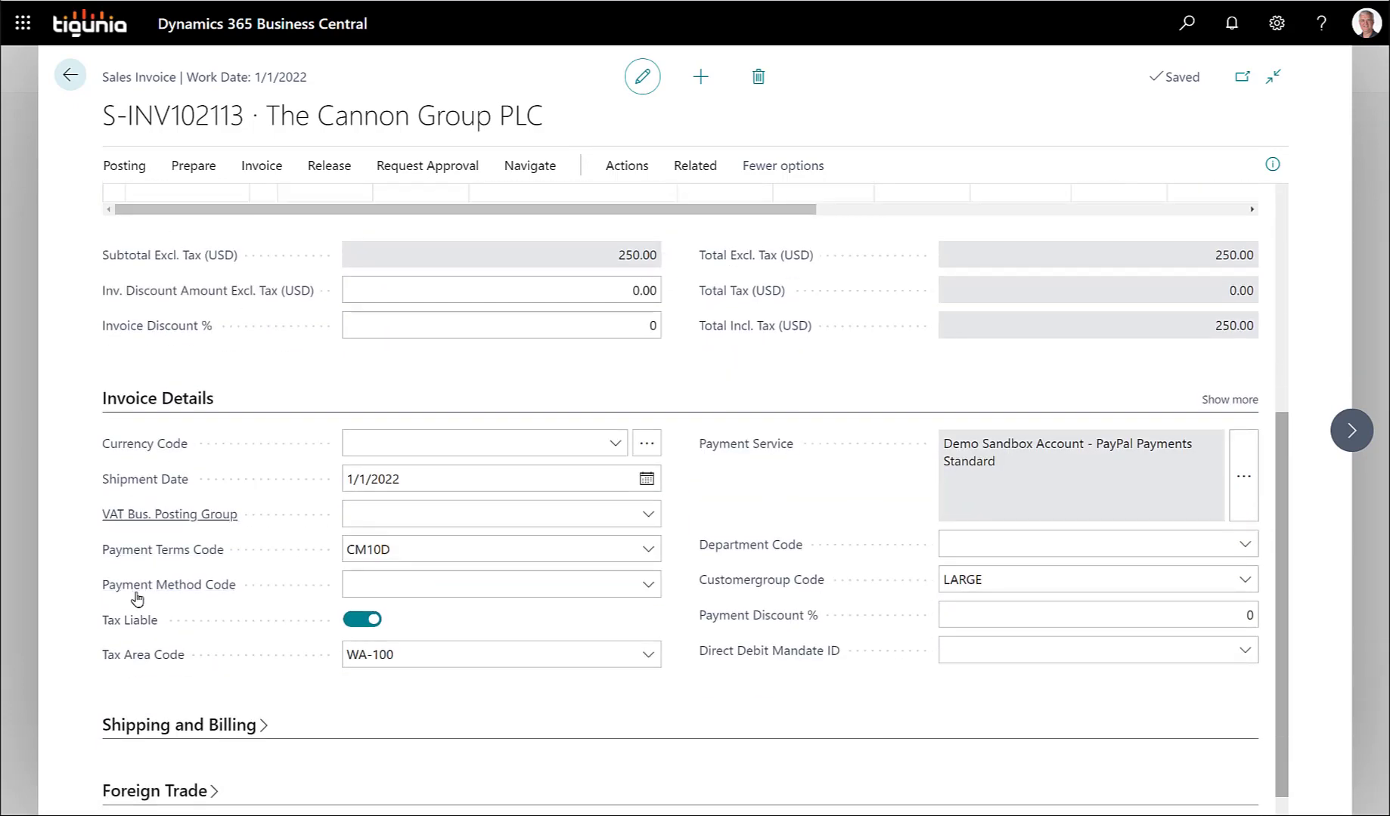
mouse_move(212, 593)
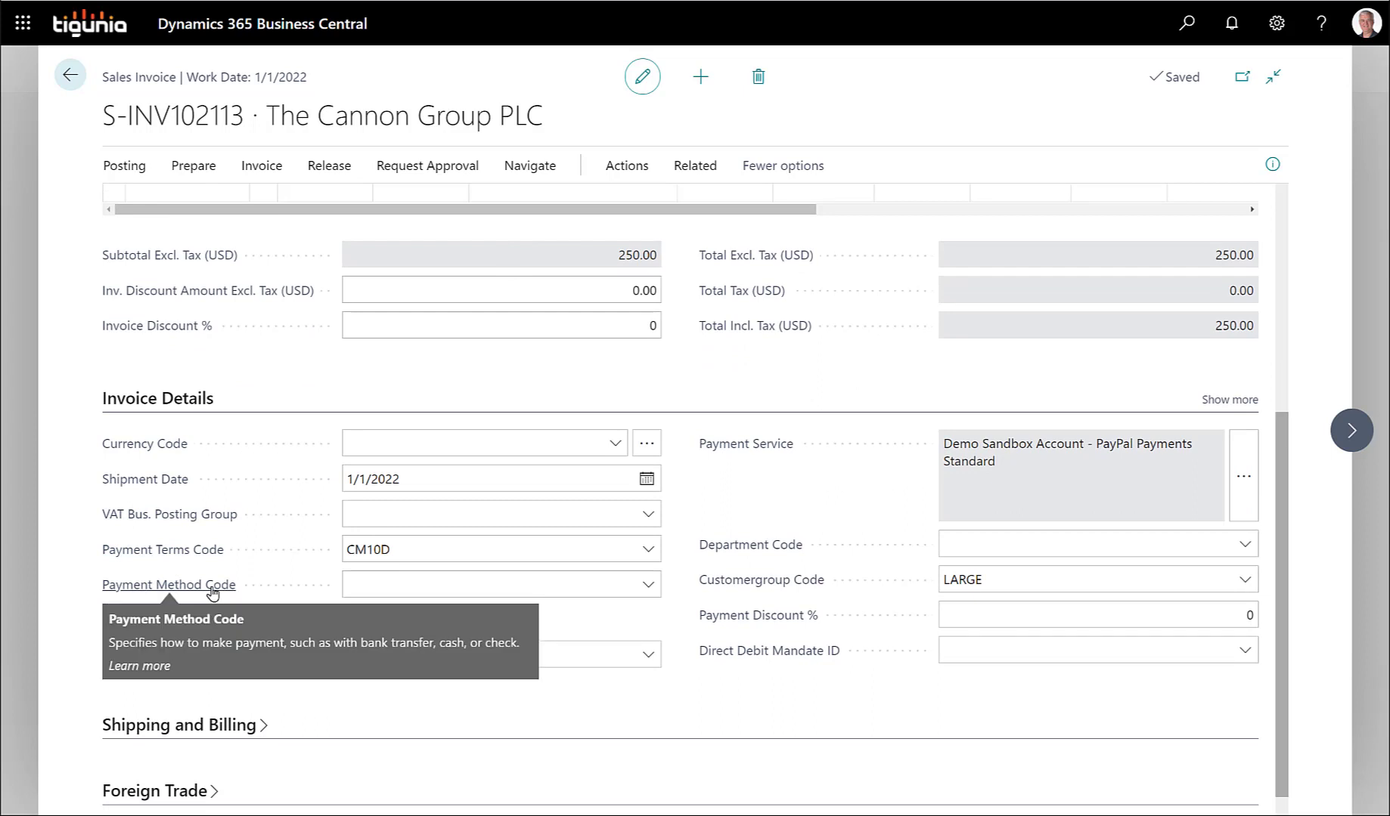
left_click(445, 578)
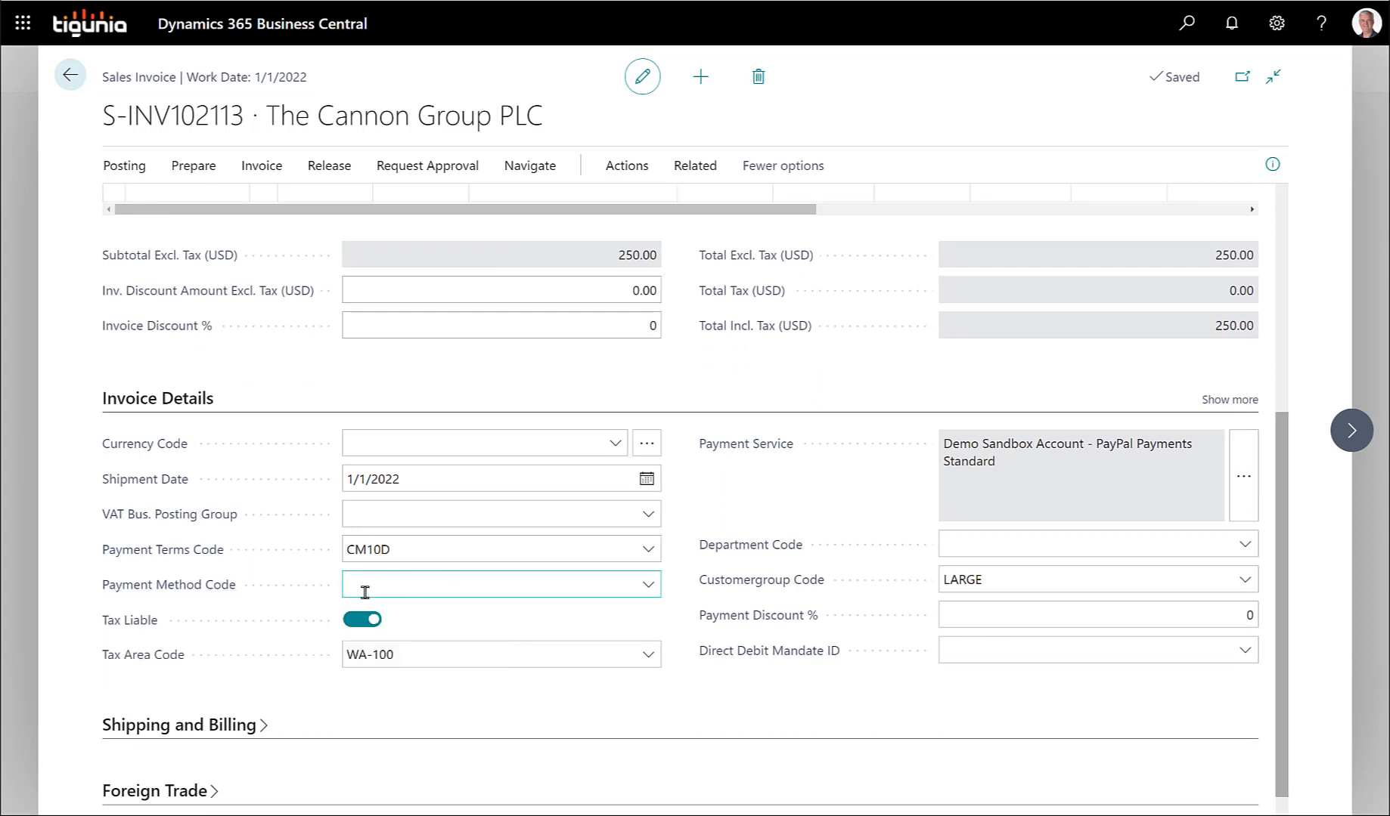
scroll(268, 375, "up", 2)
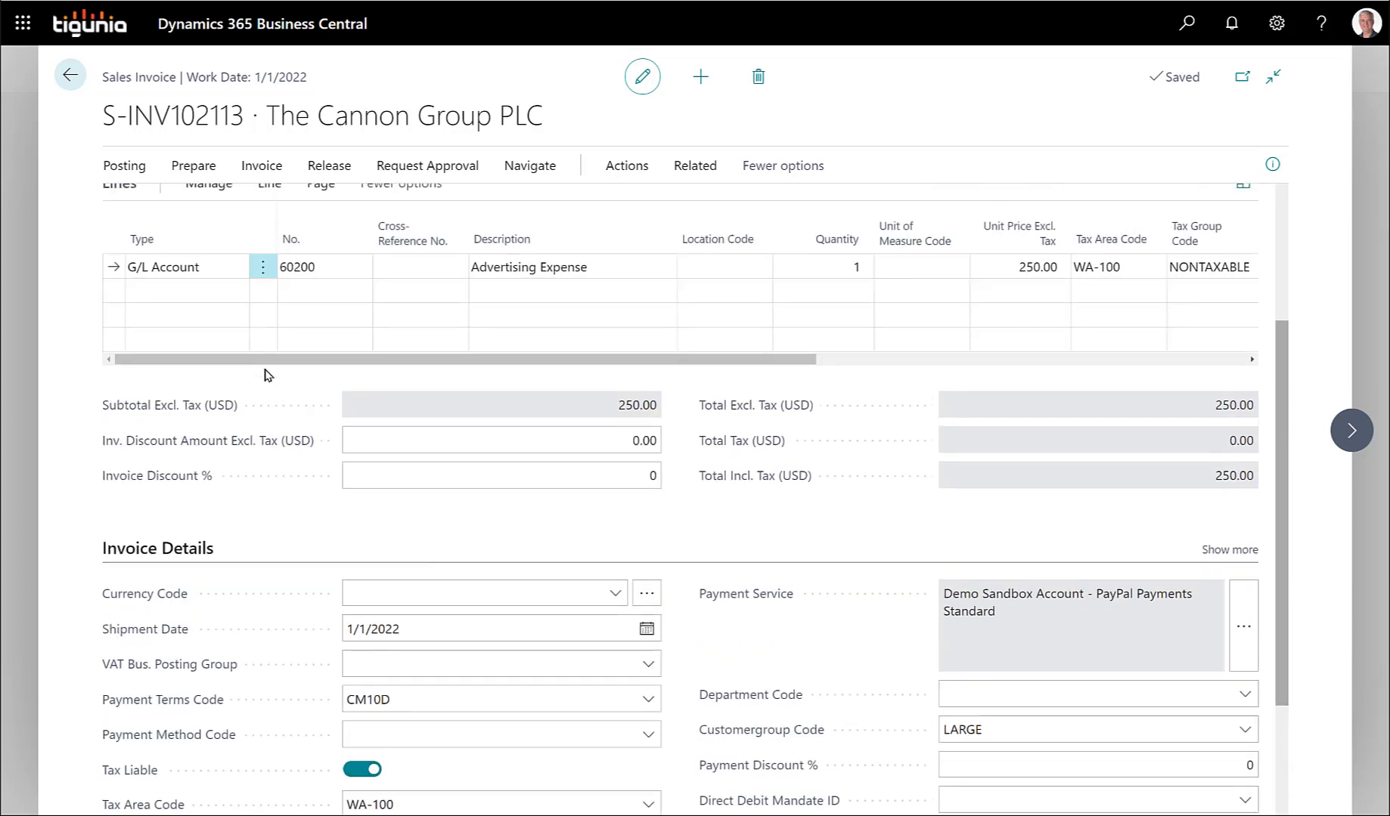
scroll(268, 375, "up", 3)
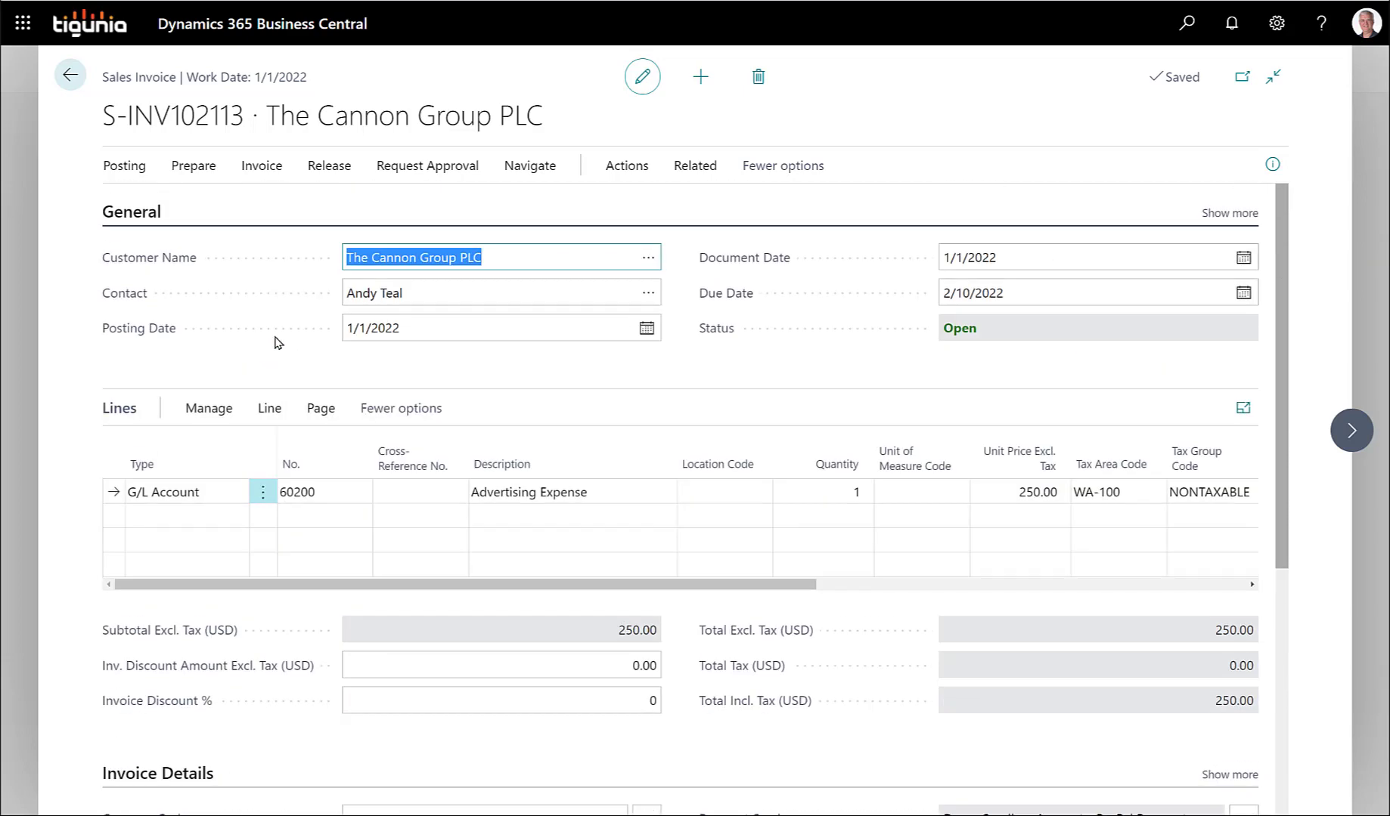
scroll(286, 344, "down", 5)
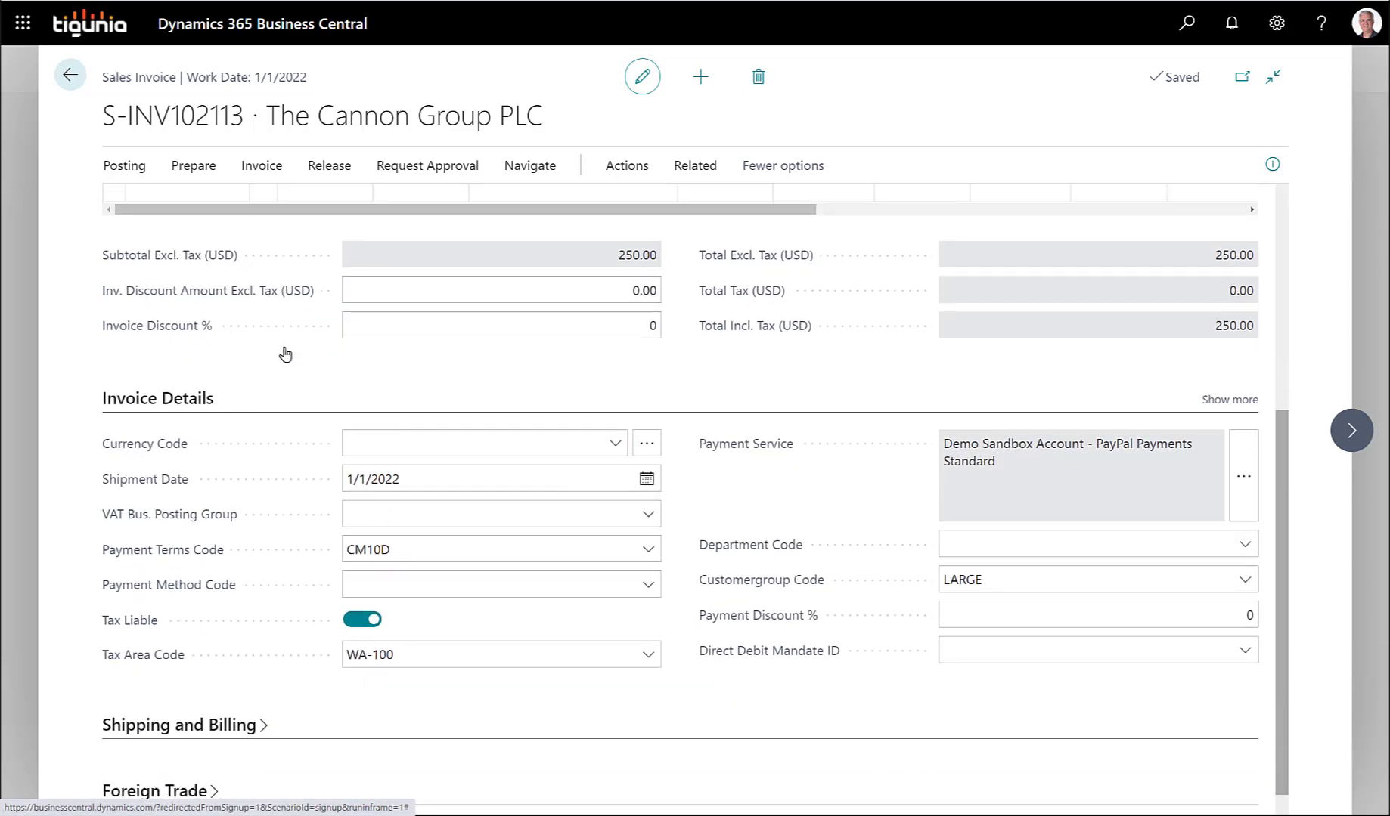
Compare the payment method codes on sales invoices S-INV102114 and S-INV102115, and return to S-INV102113.
left_click(1352, 431)
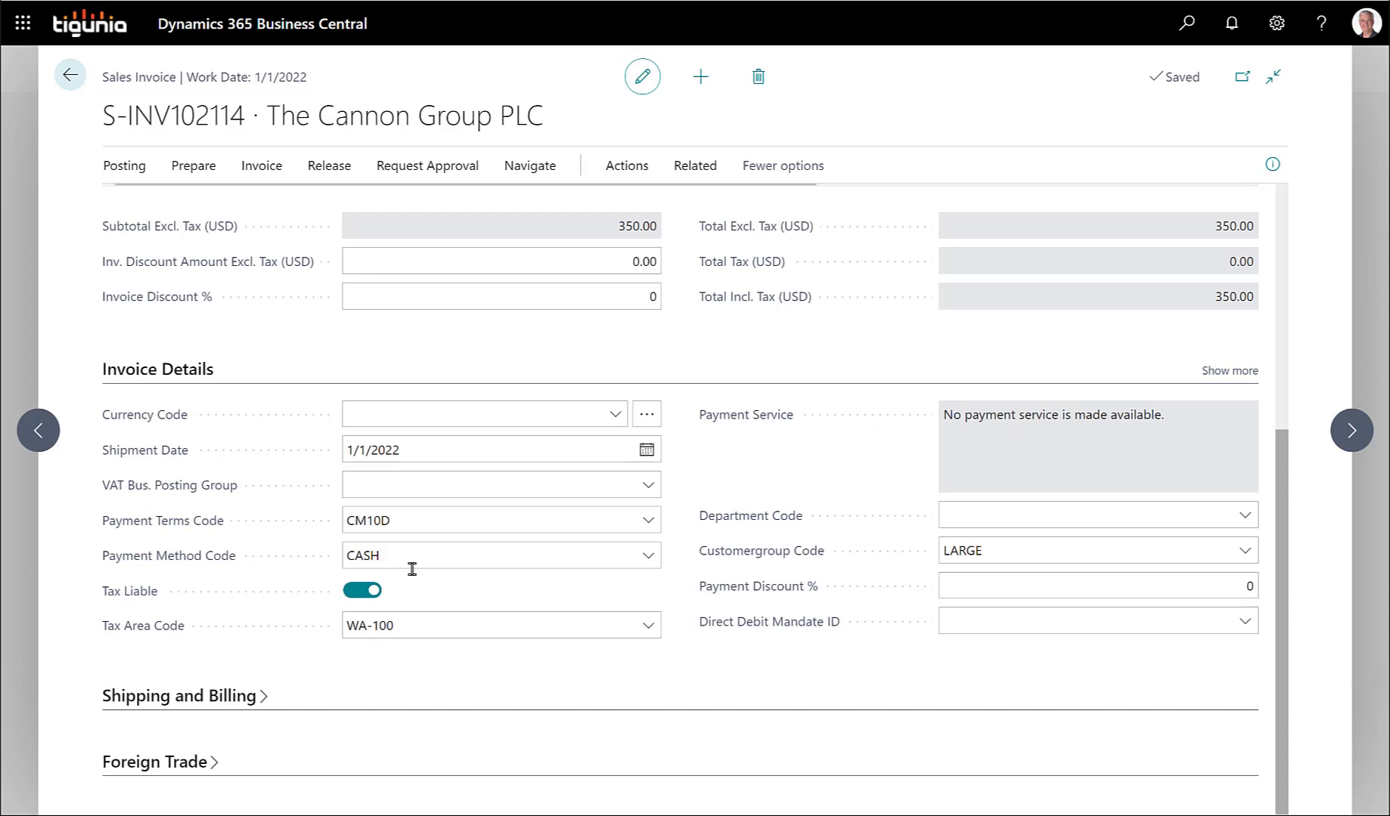
left_click(1343, 437)
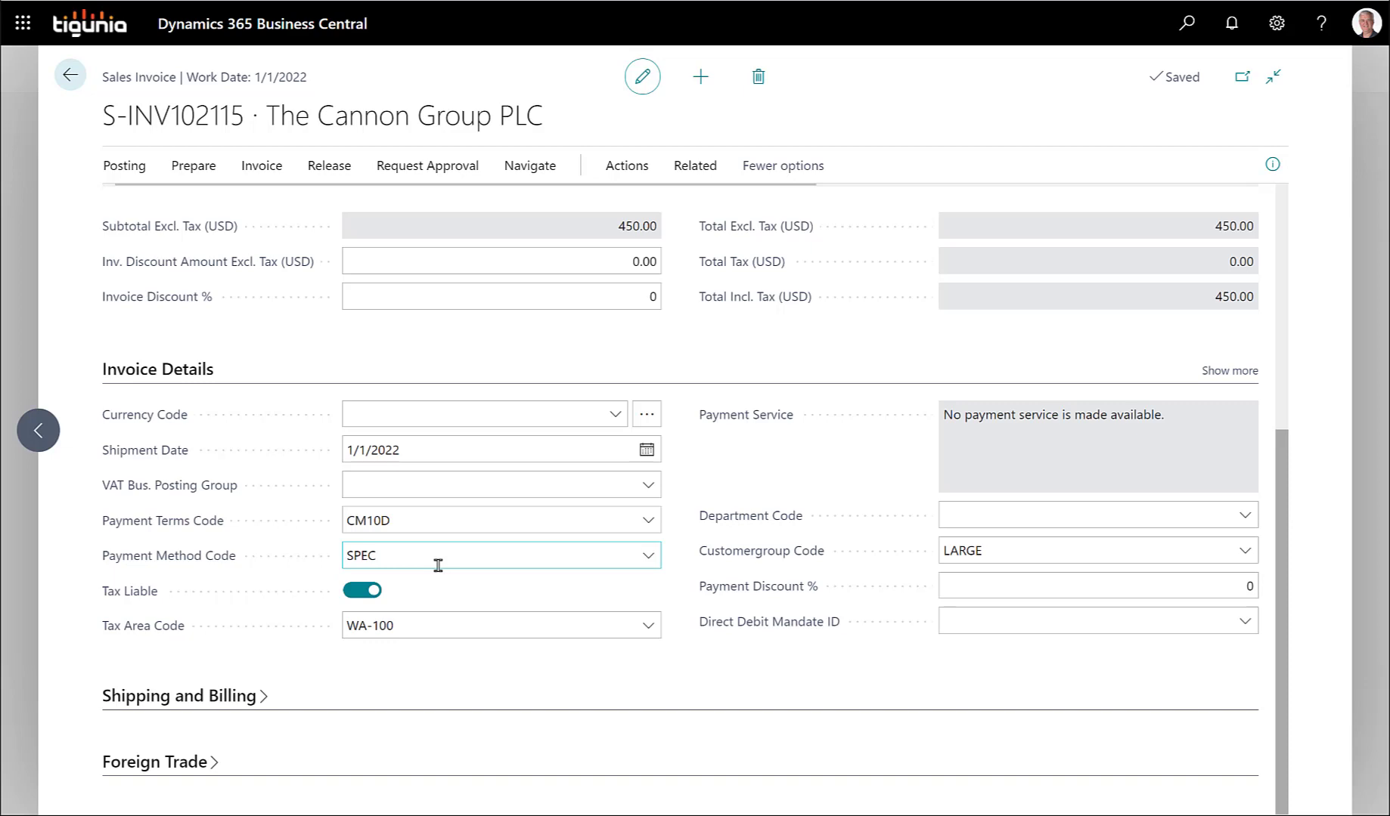
left_click(38, 430)
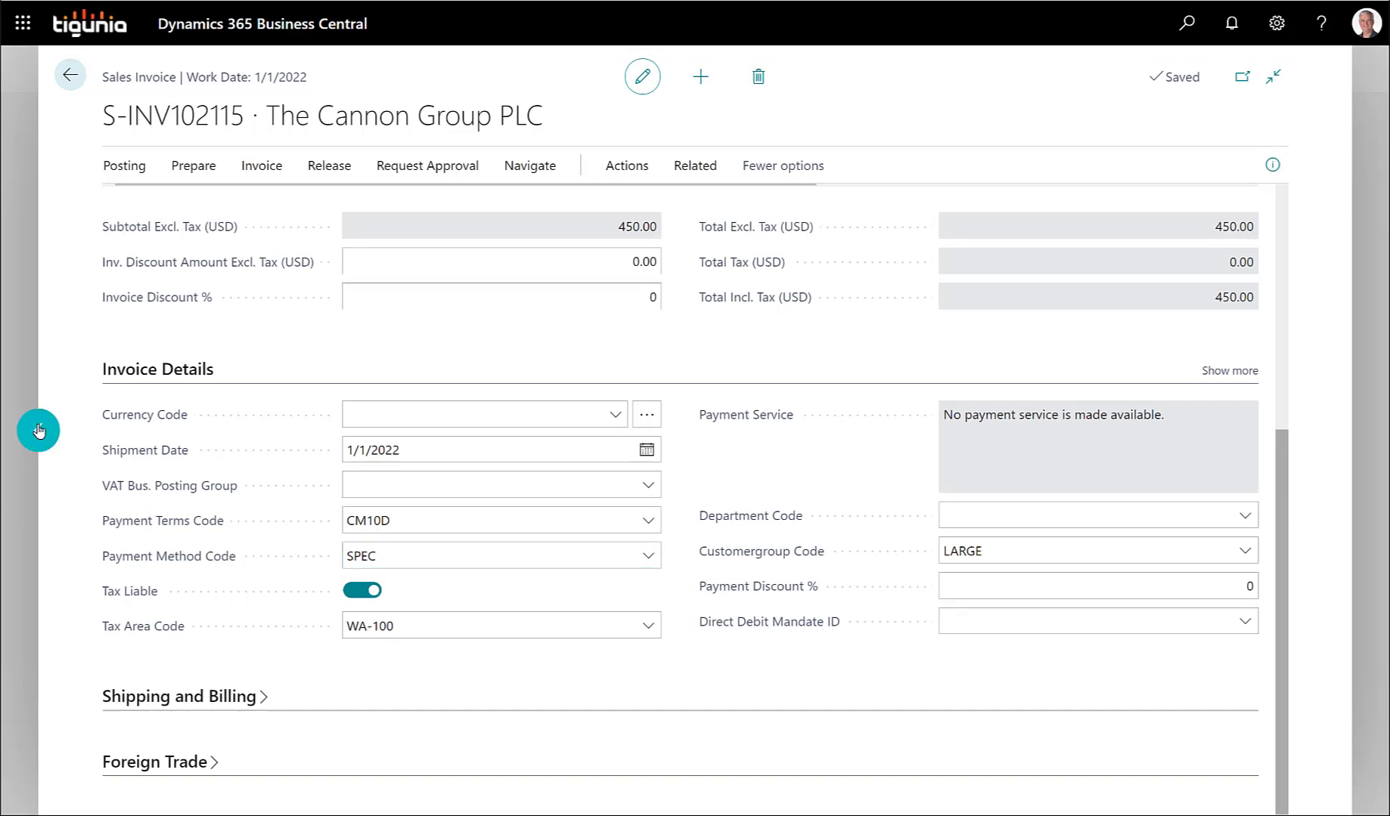
left_click(38, 430)
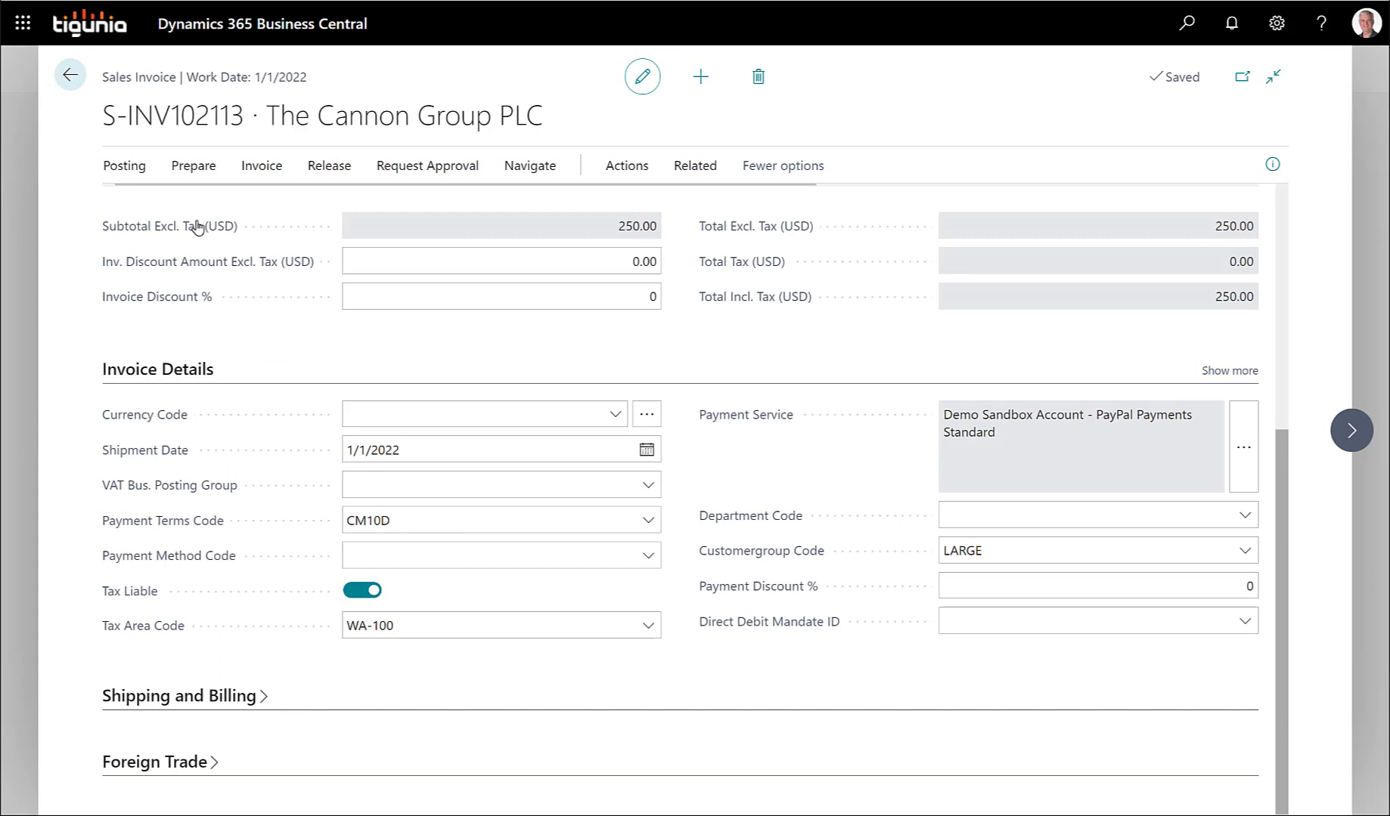
Post sales invoice S-INV102113 and confirm the posting.
left_click(128, 189)
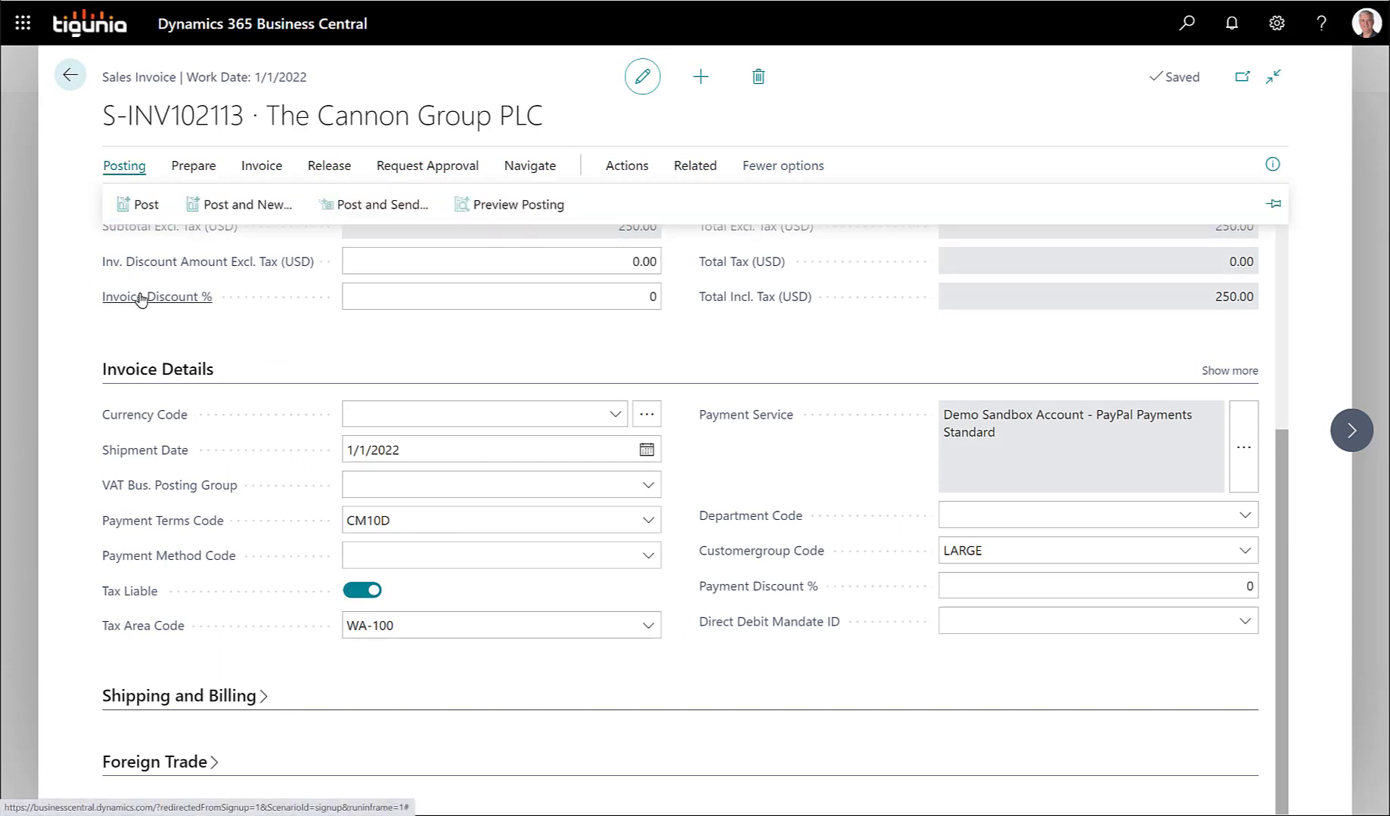
left_click(140, 208)
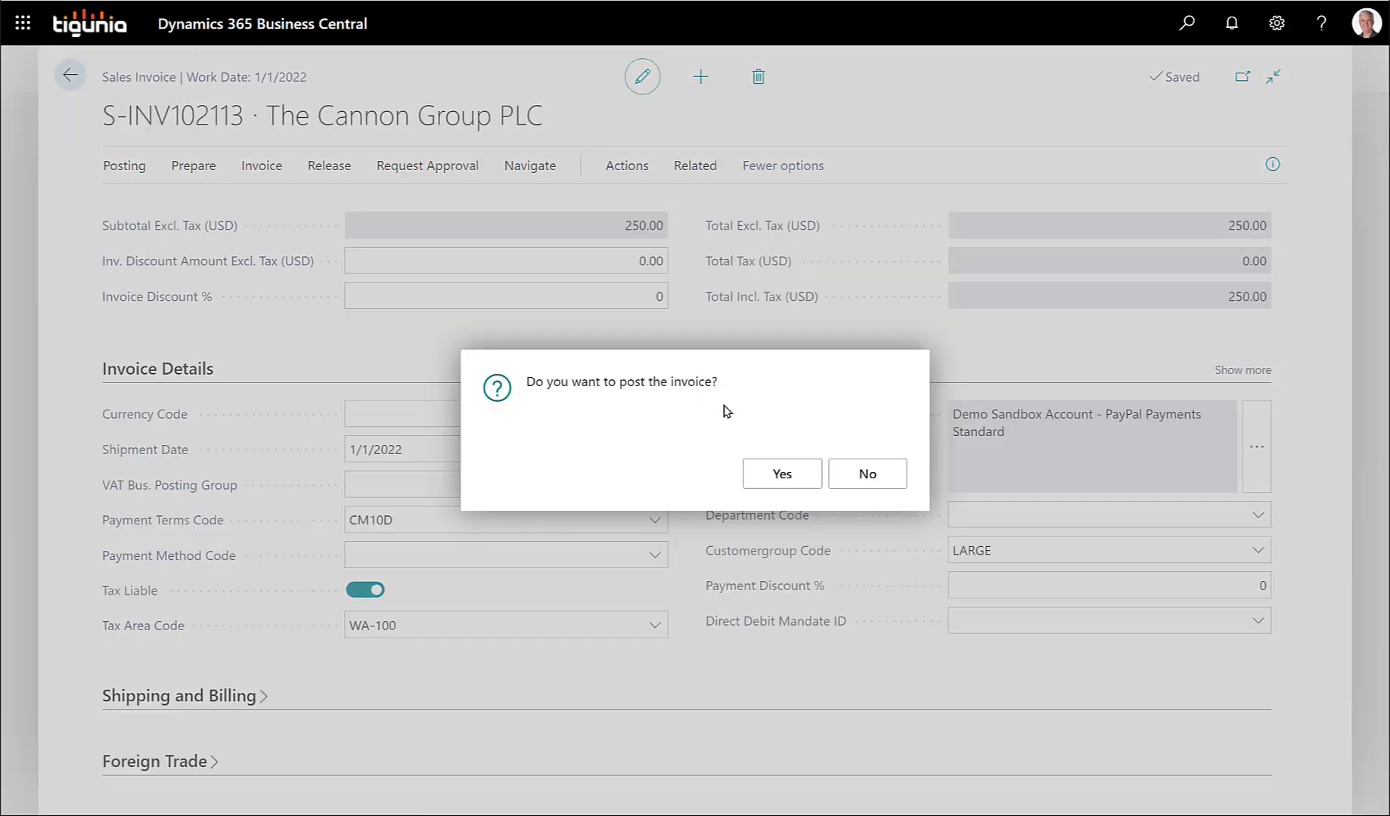
left_click(765, 478)
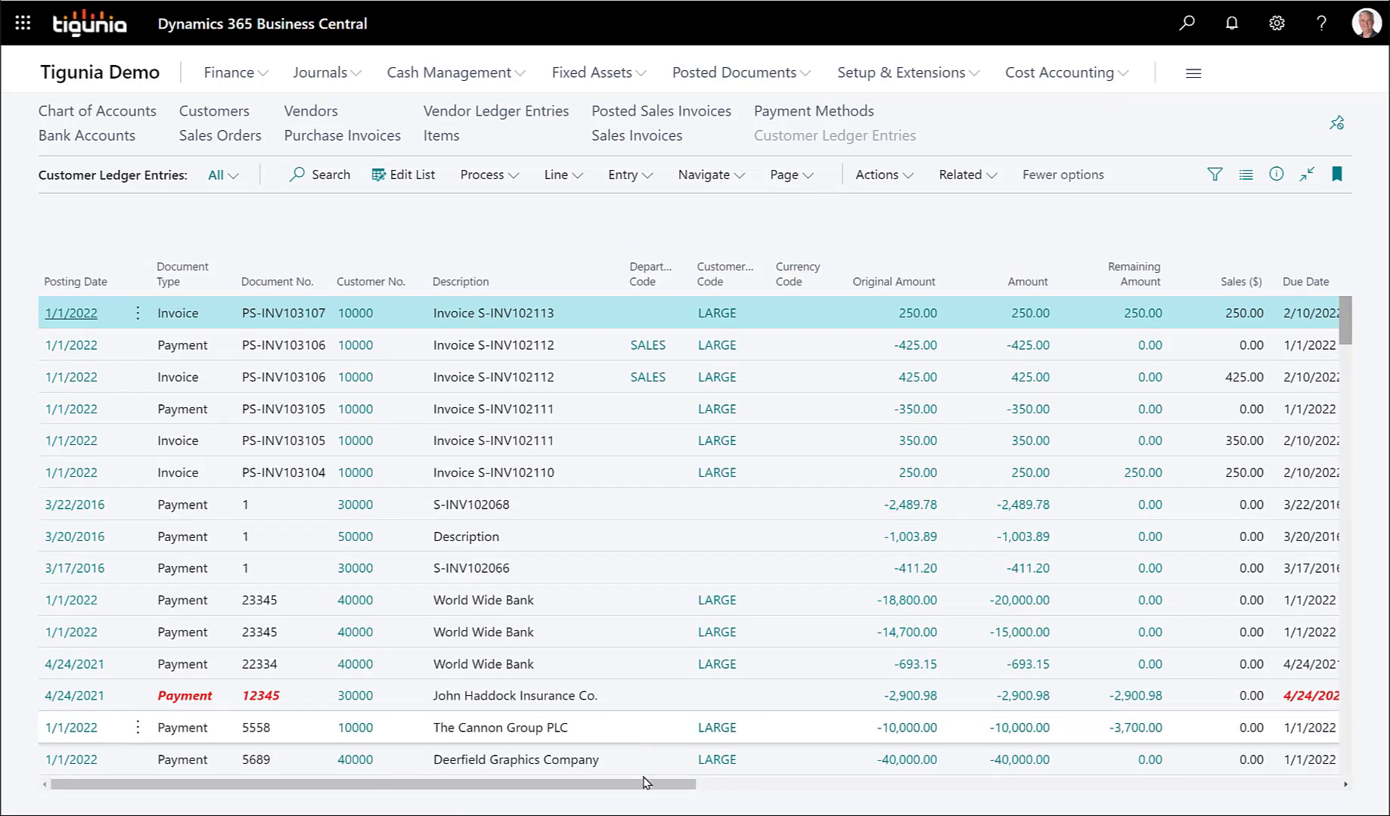
Sort the customer ledger entries by Entry No. in descending order and review their payment method codes.
left_click_drag(646, 785, 1239, 786)
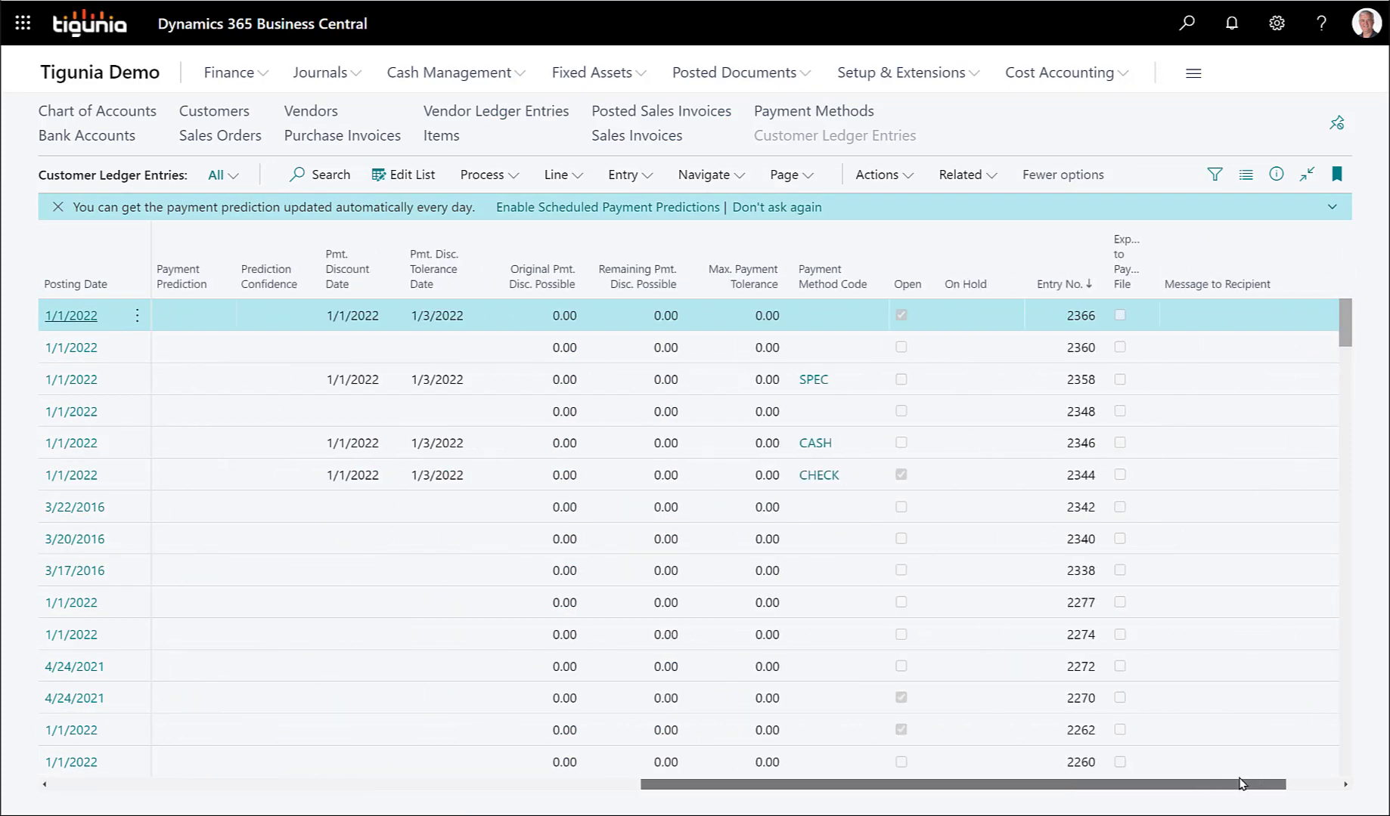
left_click(1093, 286)
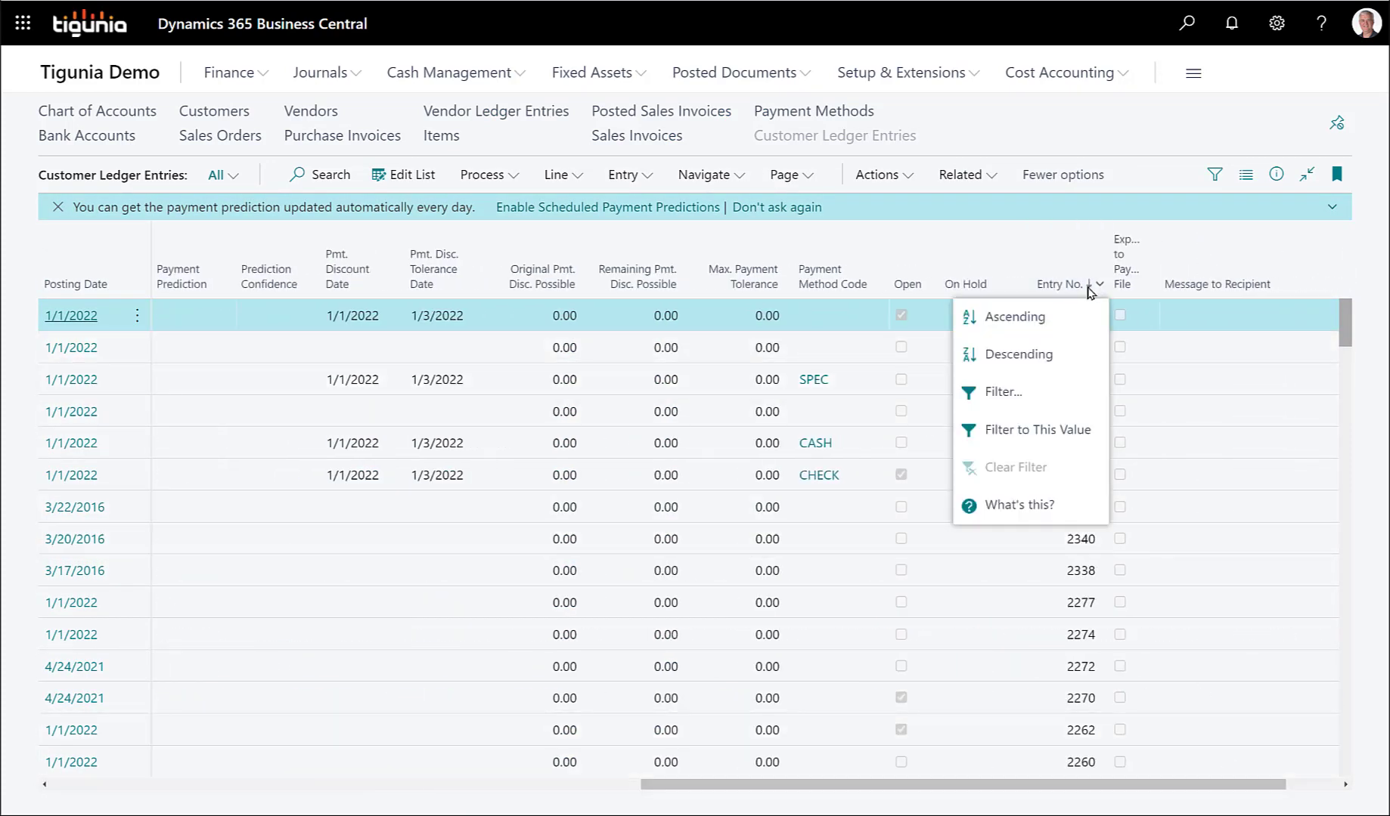
left_click(1022, 358)
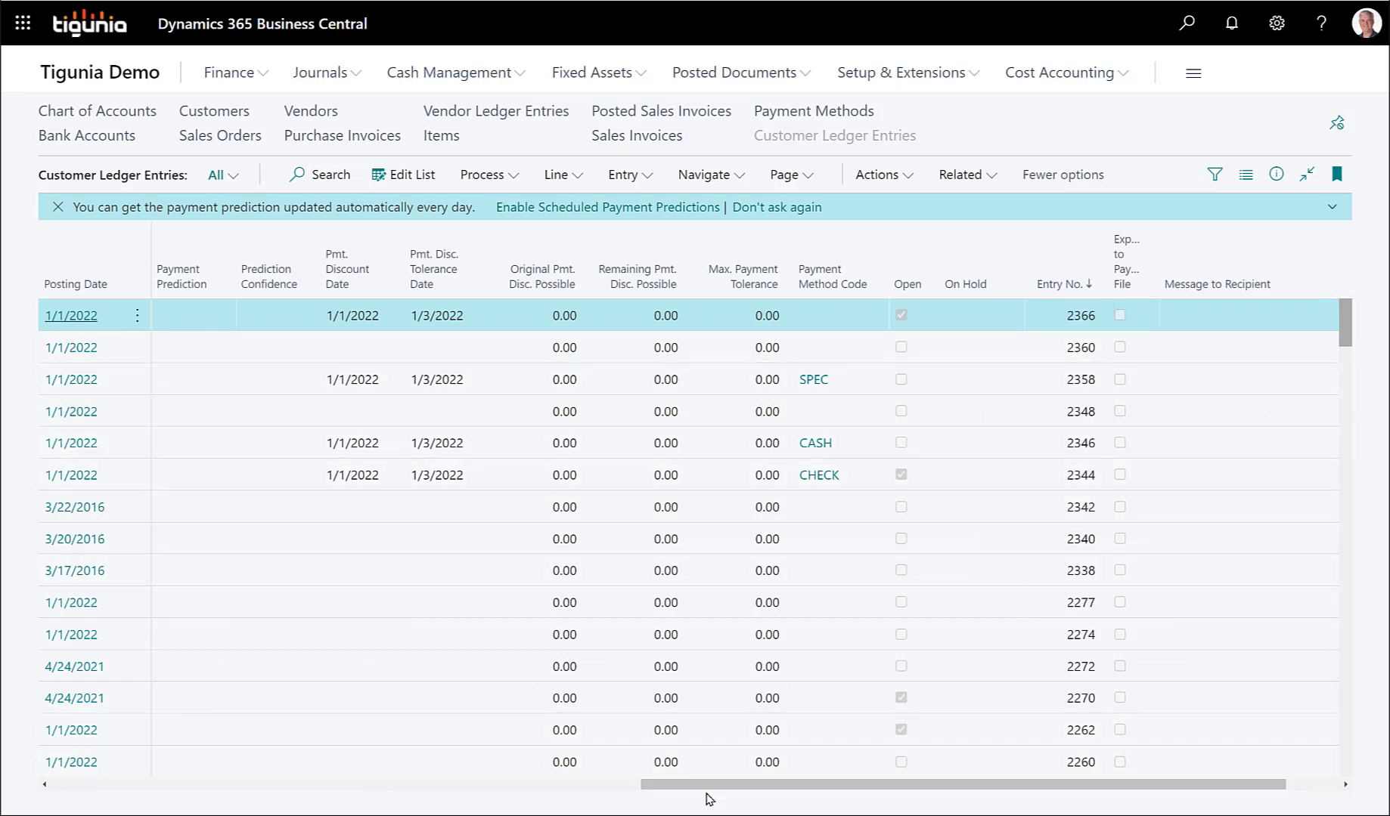
left_click_drag(732, 790, 6, 792)
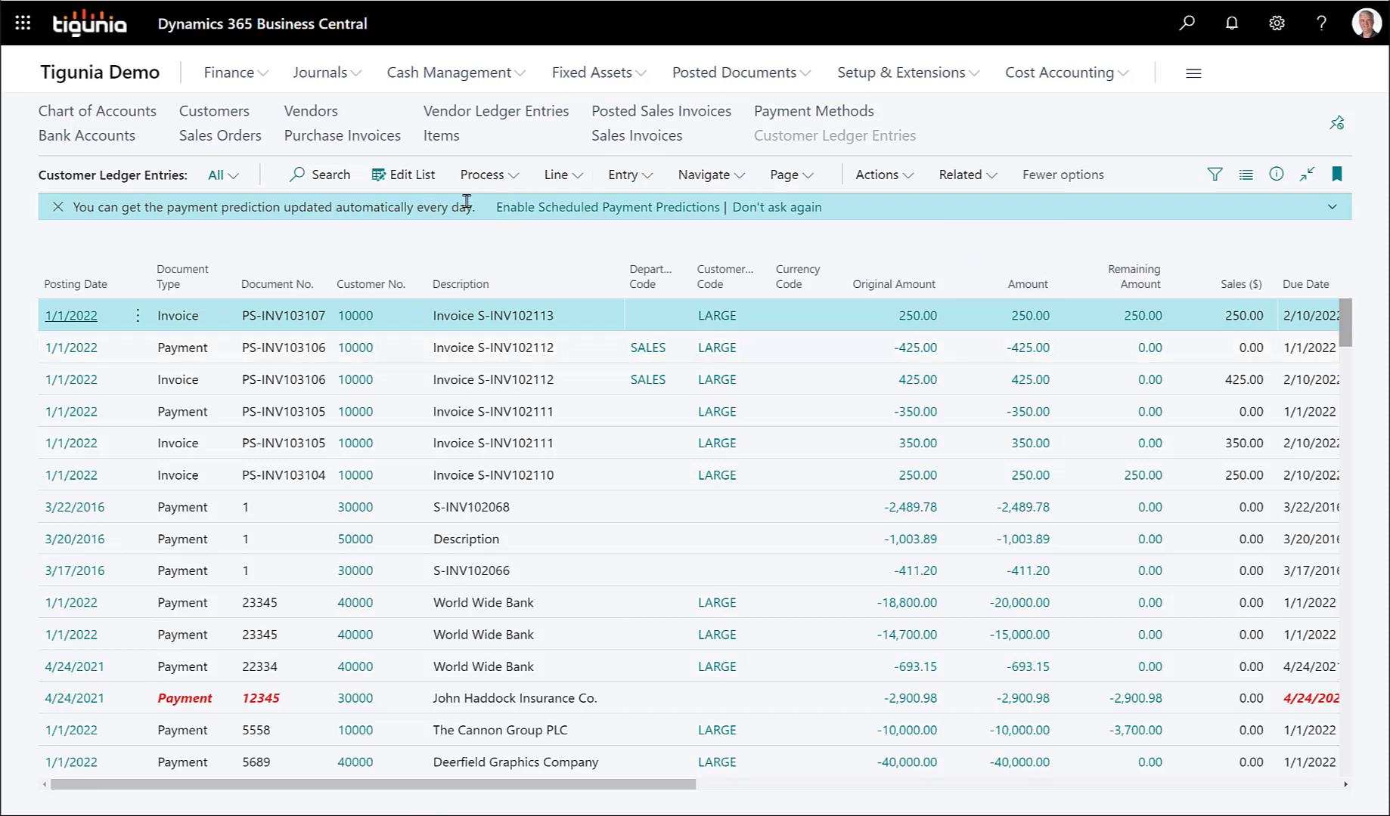
Post sales invoice S-INV102114 from the sales invoice list and close the posted invoice.
left_click(633, 141)
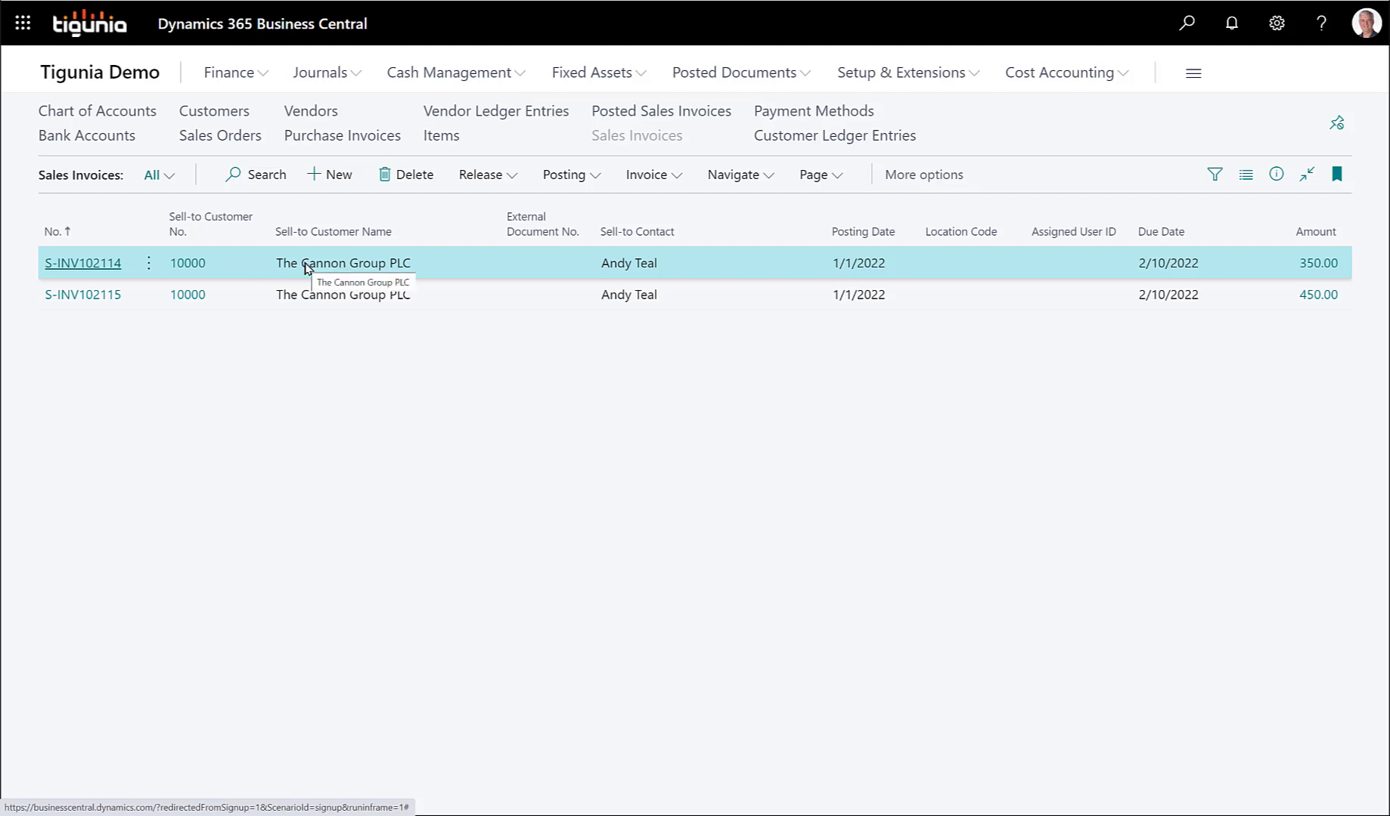
left_click(563, 175)
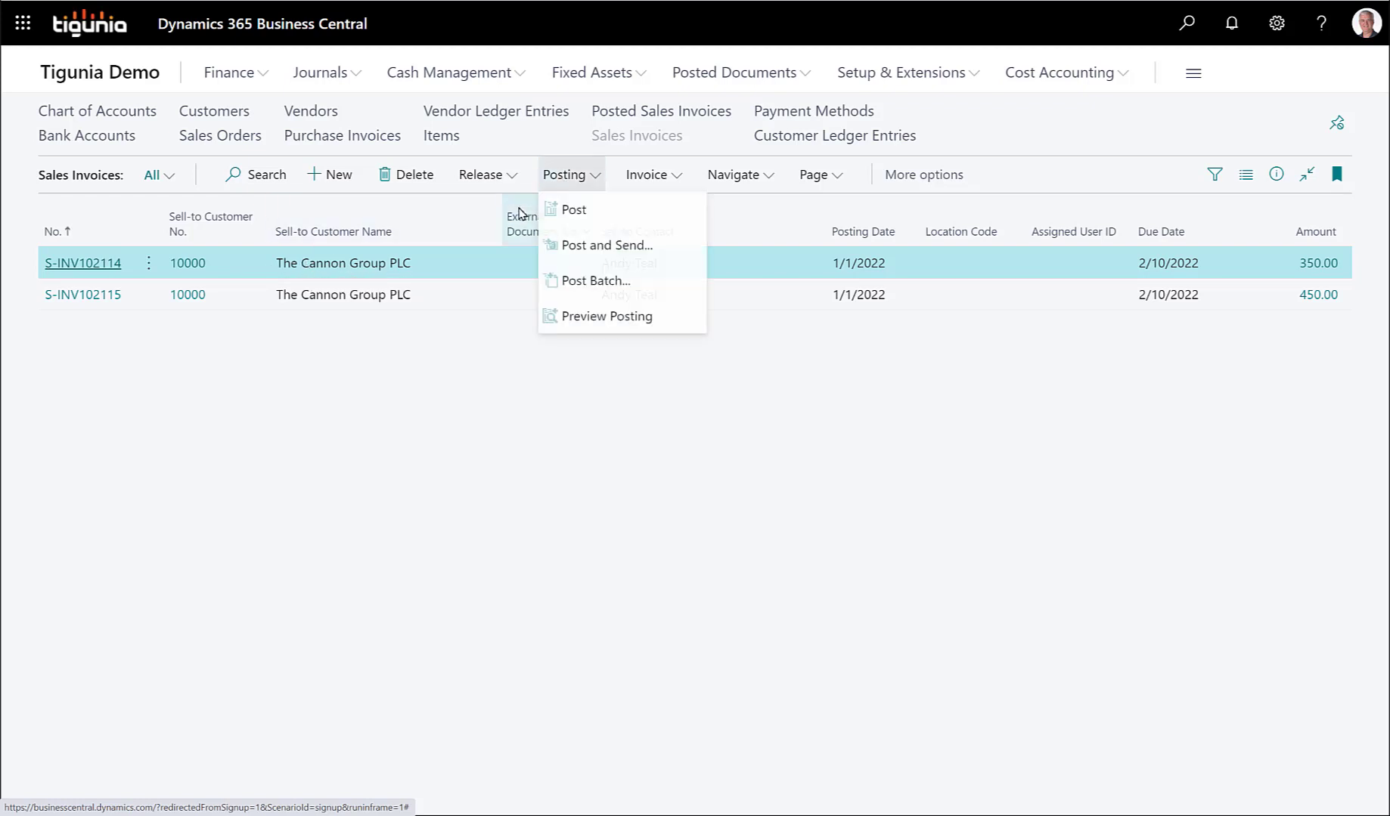
left_click(574, 211)
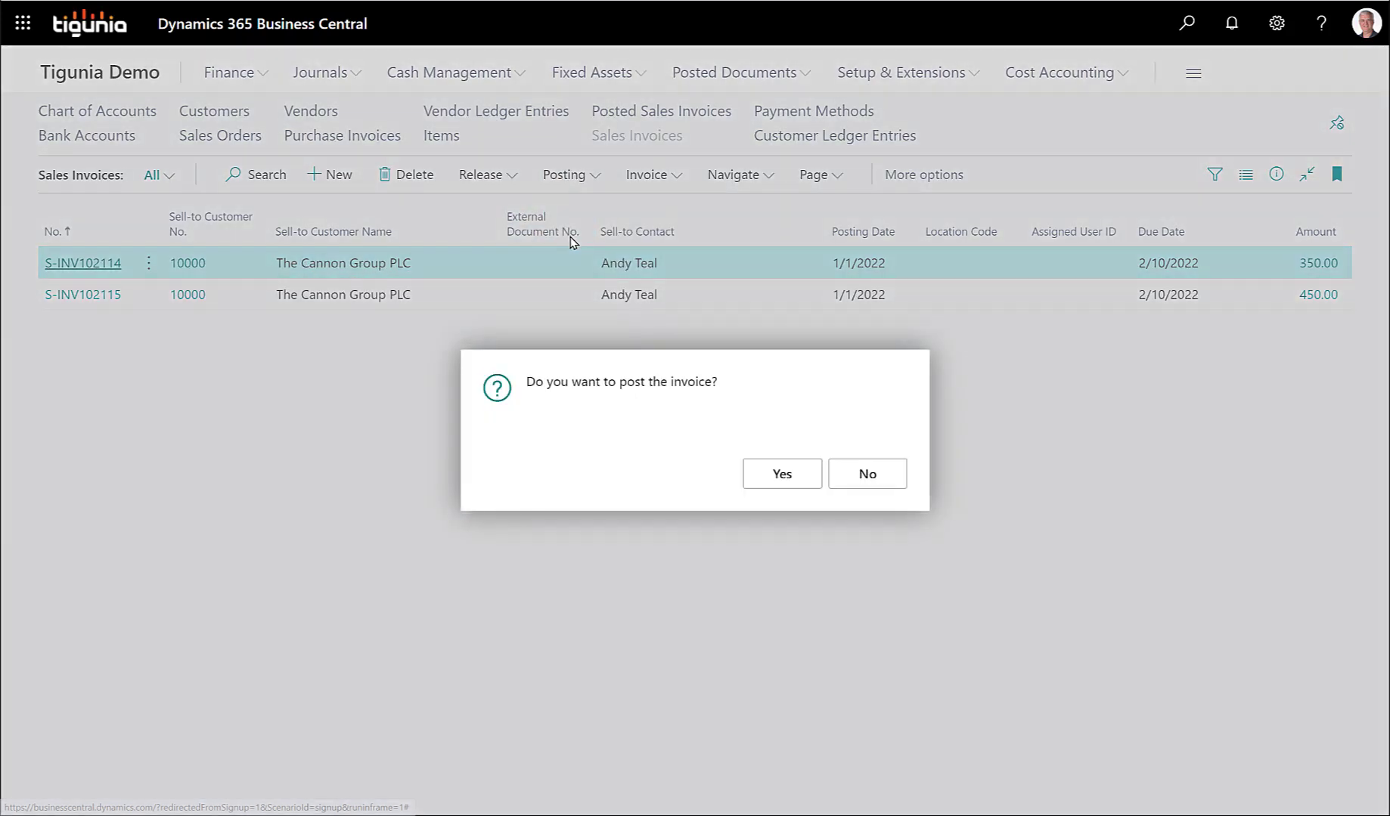
left_click(783, 481)
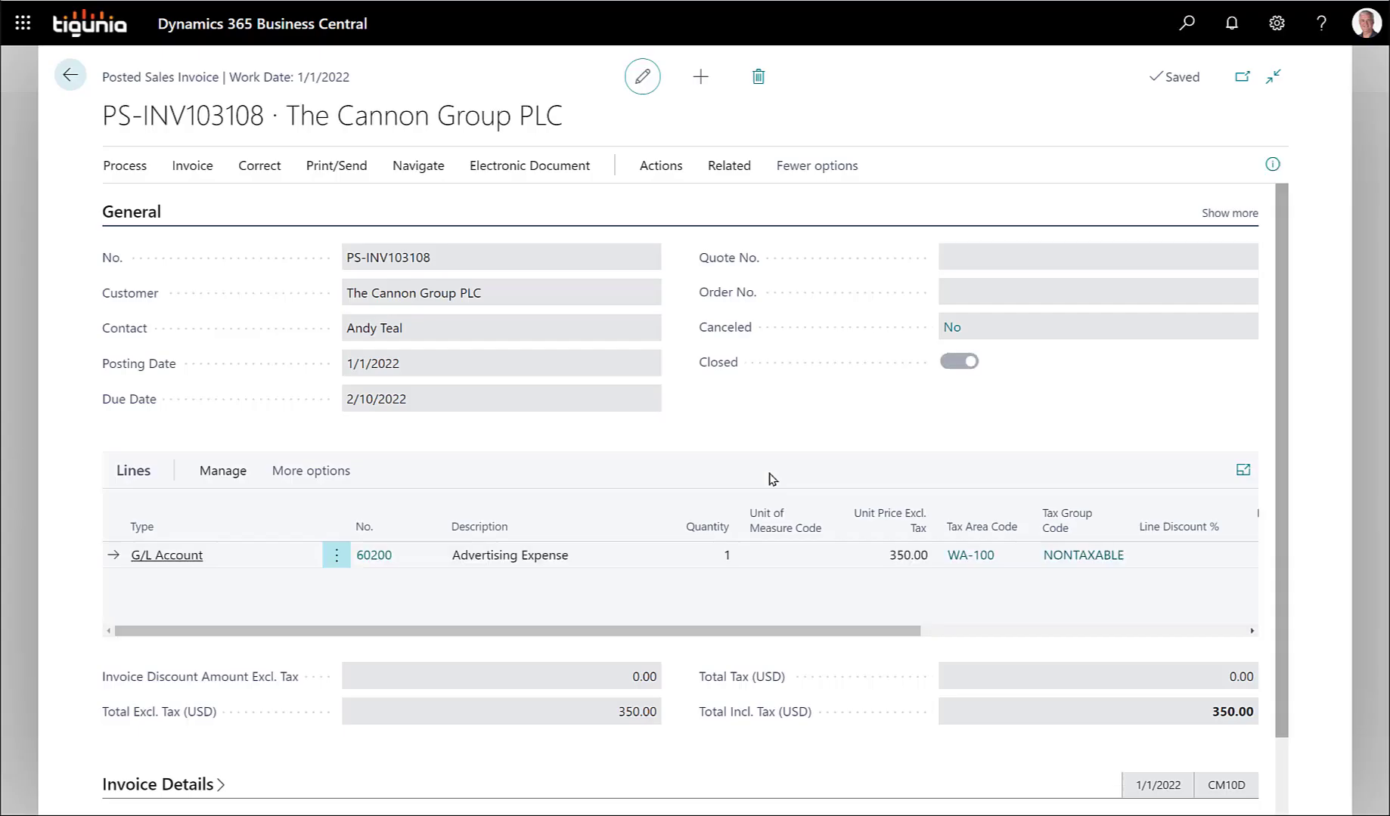
left_click(72, 79)
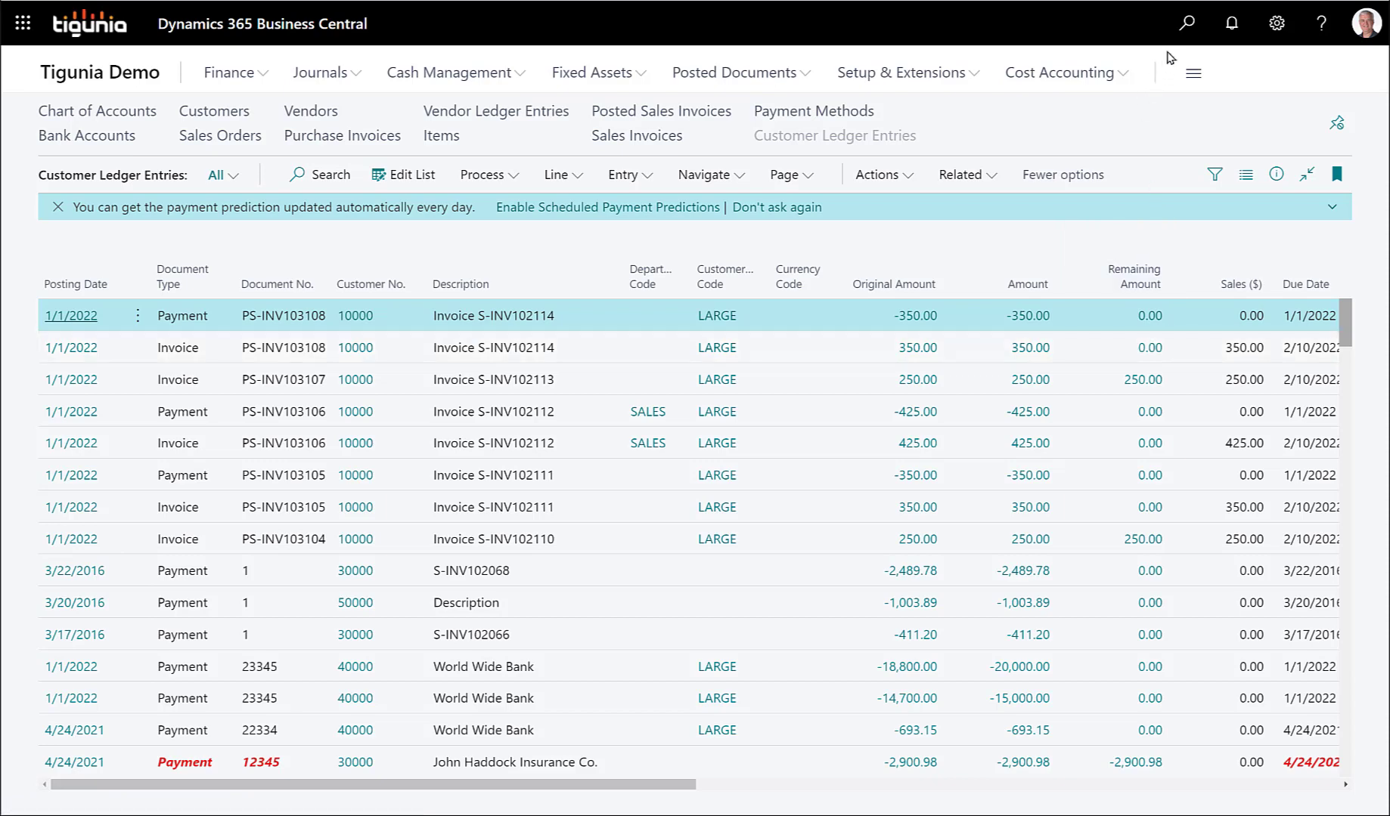
Find the General Ledger Entries page by searching for "gen er", and open the sorting options for Entry No.
left_click(1181, 29)
left_click(1184, 24)
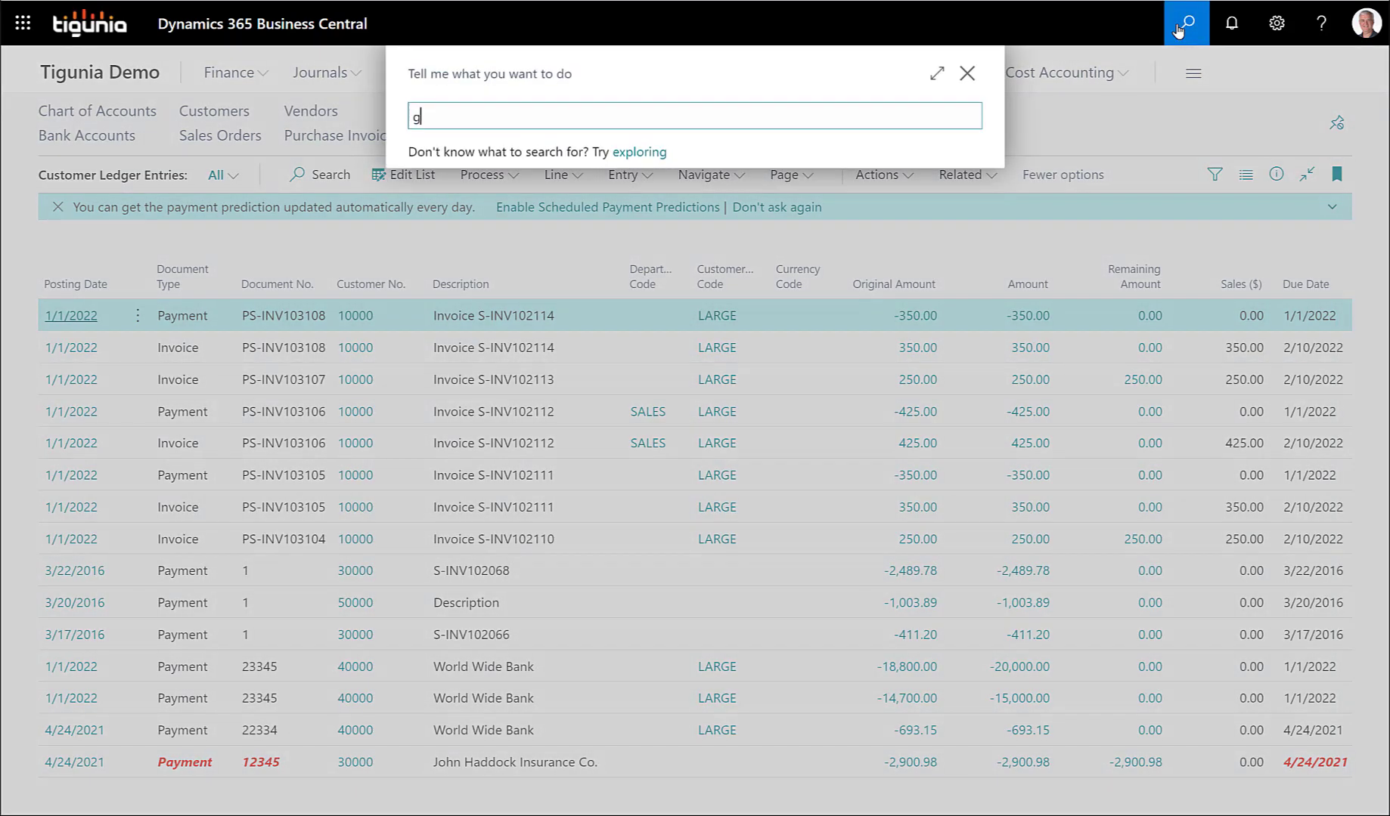
type("ener")
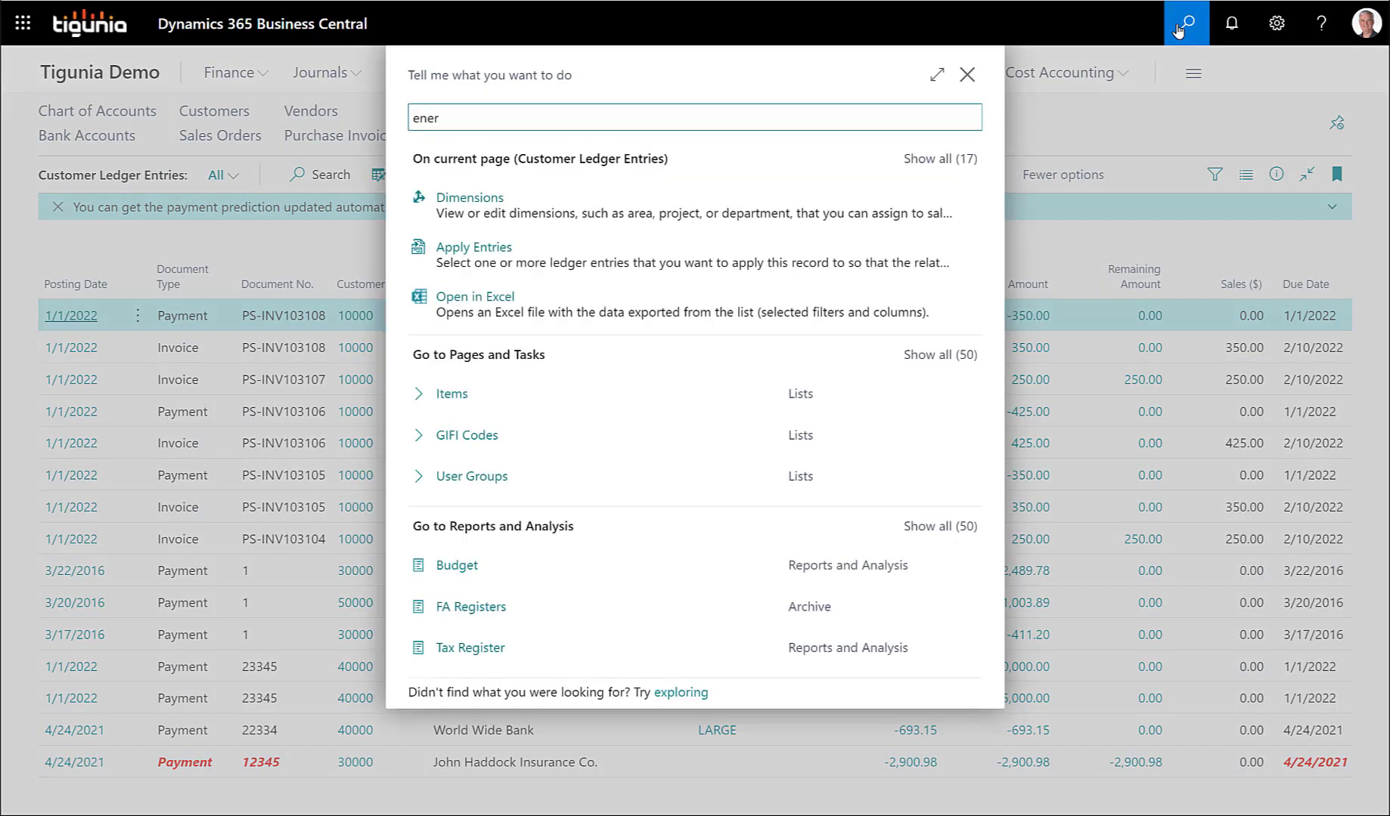
key("BackSpace")
key("BackSpace")
key("BackSpace")
type("g")
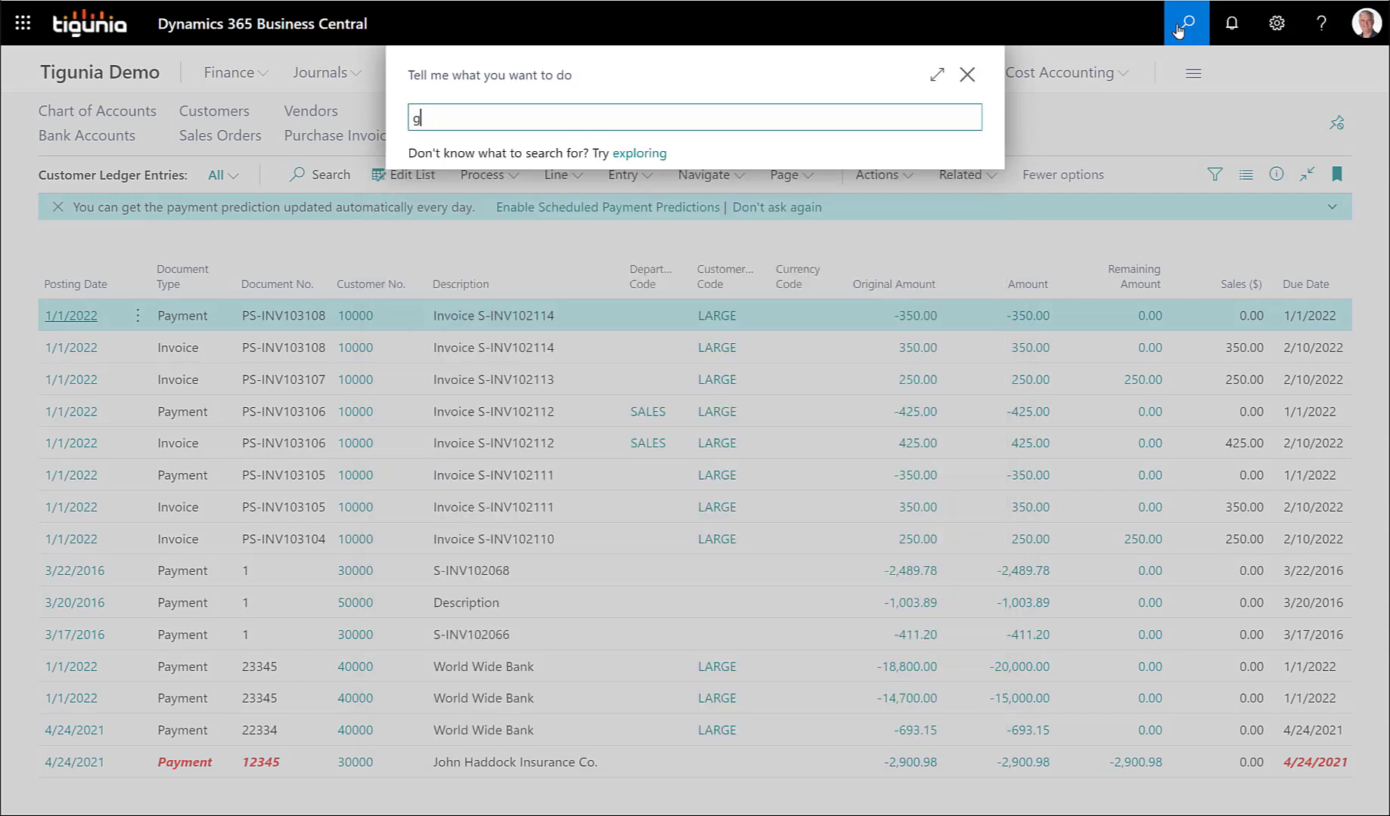
type("en er")
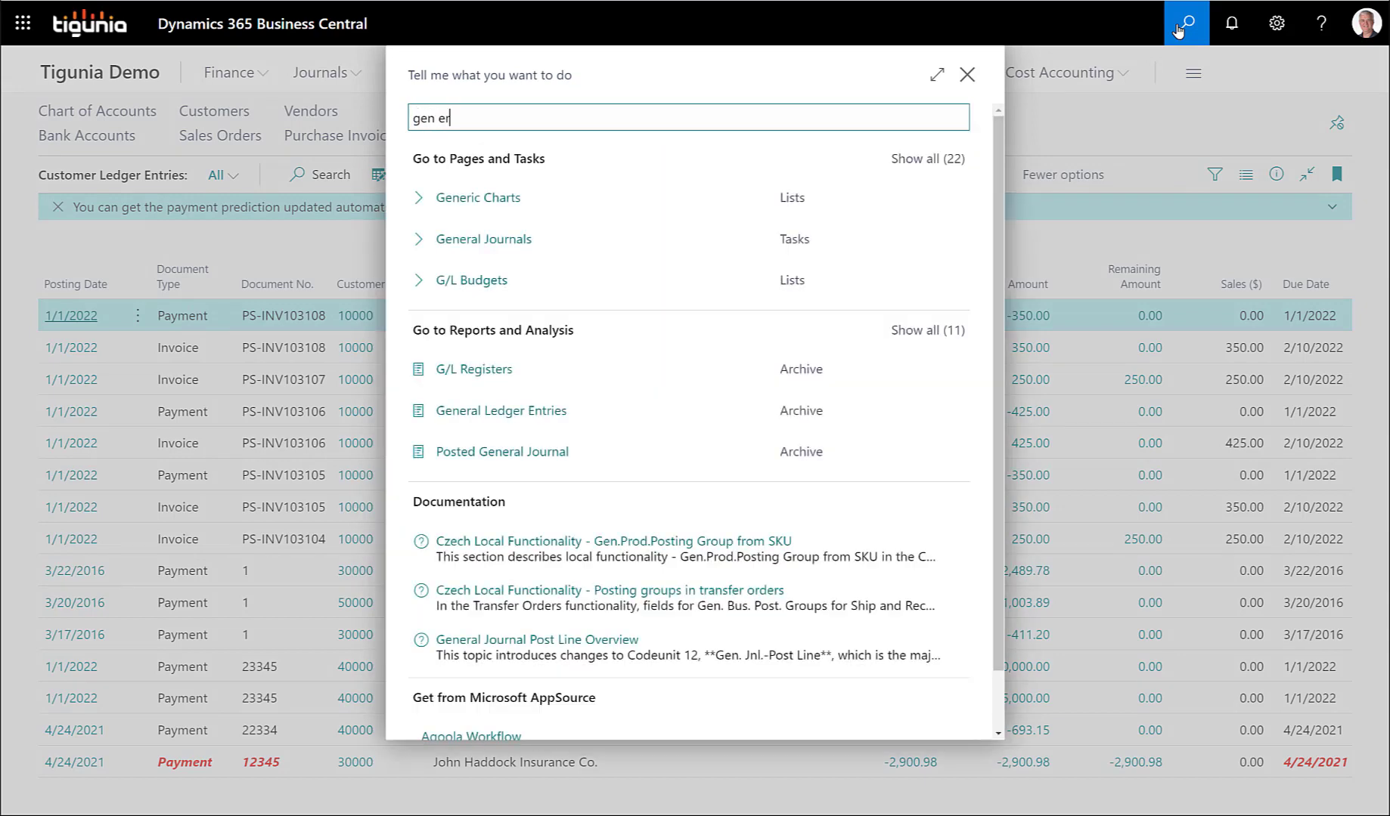
left_click(579, 411)
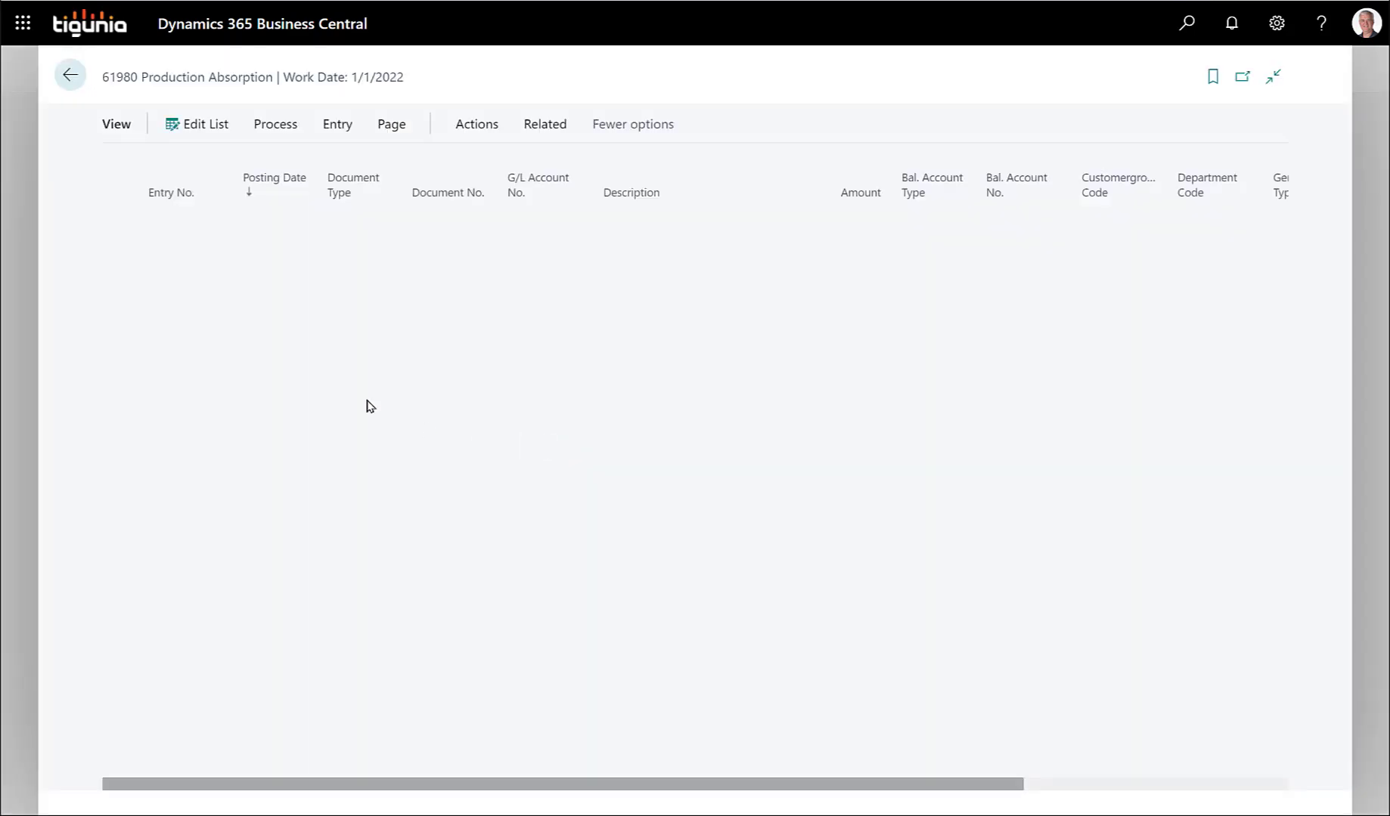
left_click(202, 193)
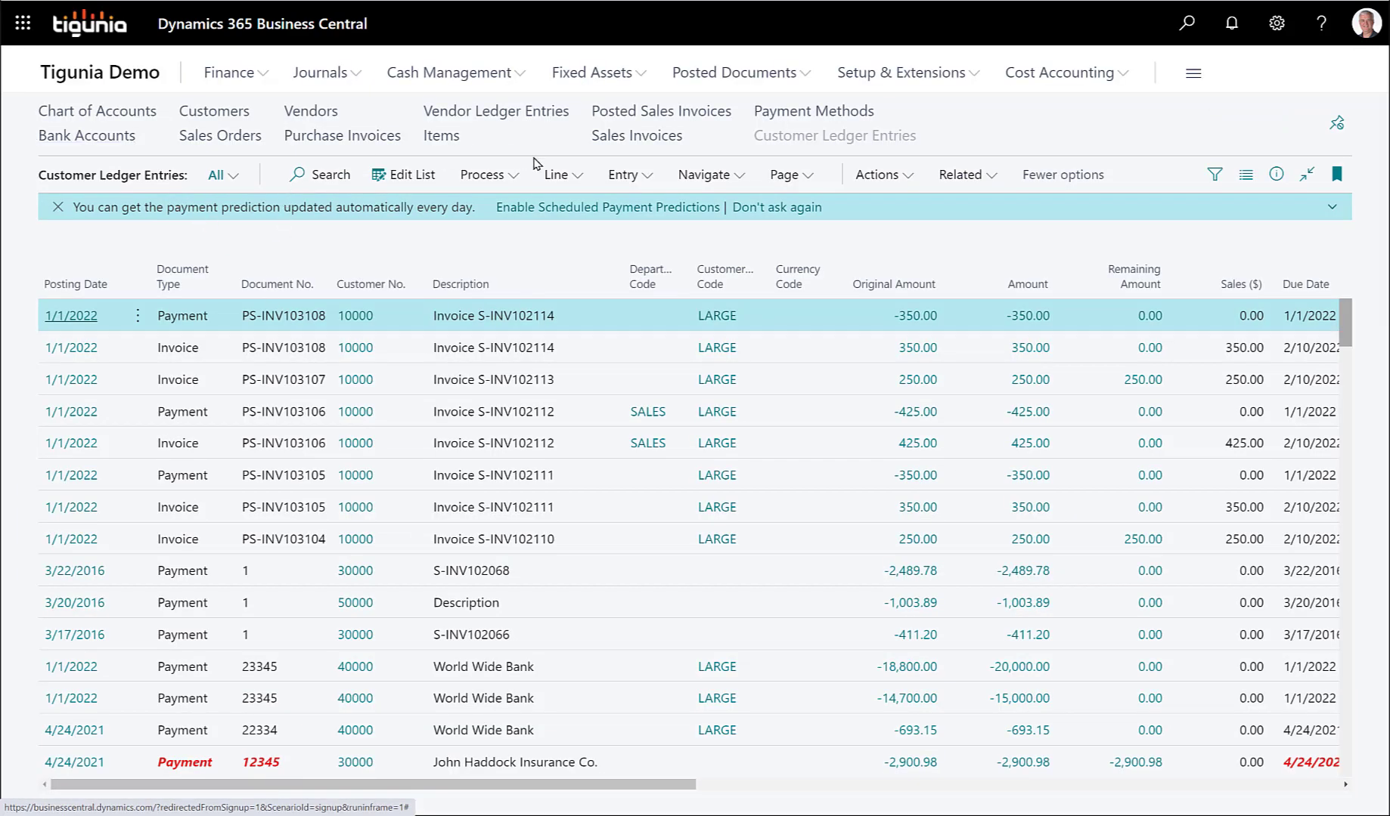
Post sales invoice S-INV102115 from the sales invoice list and view the resulting customer ledger entries.
left_click(637, 136)
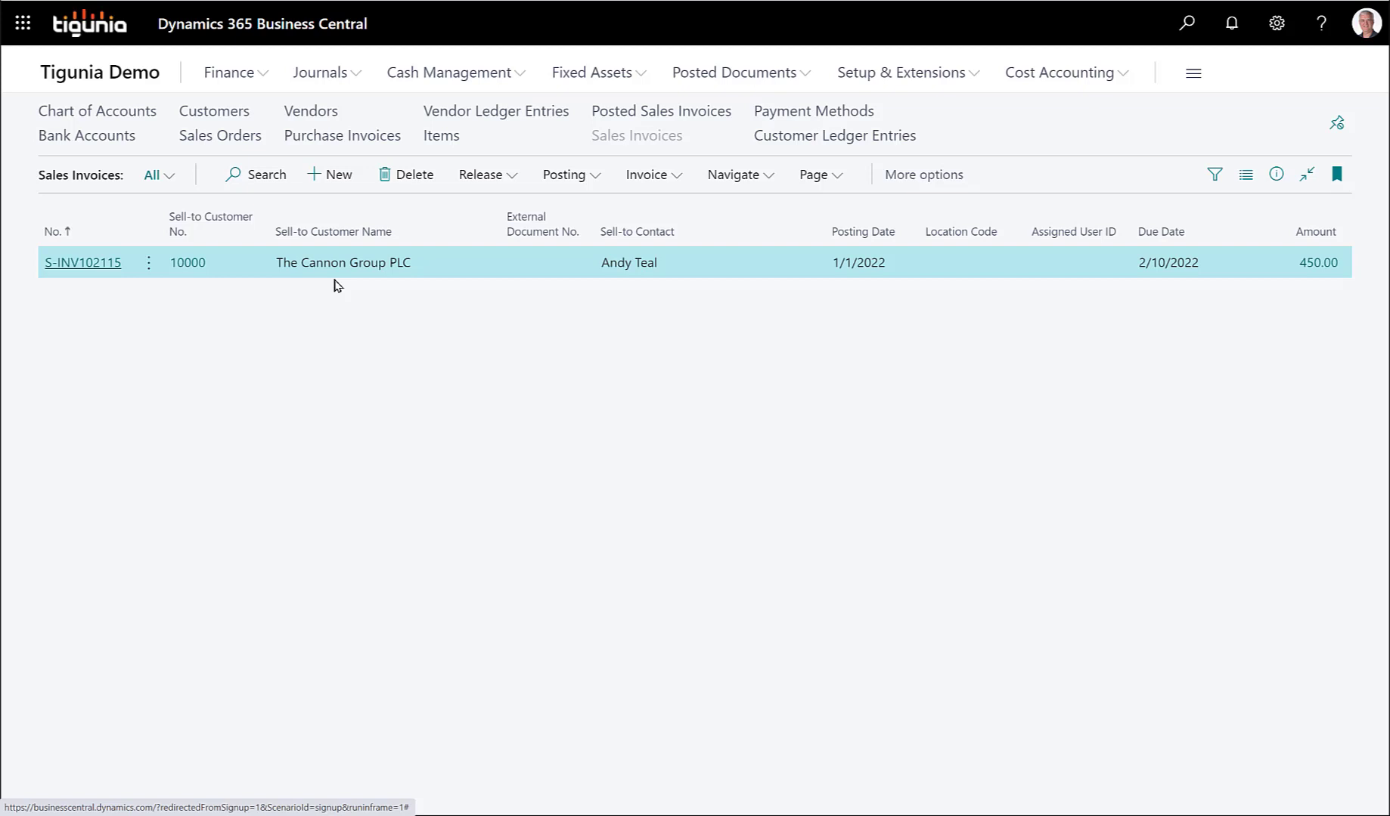
left_click(565, 177)
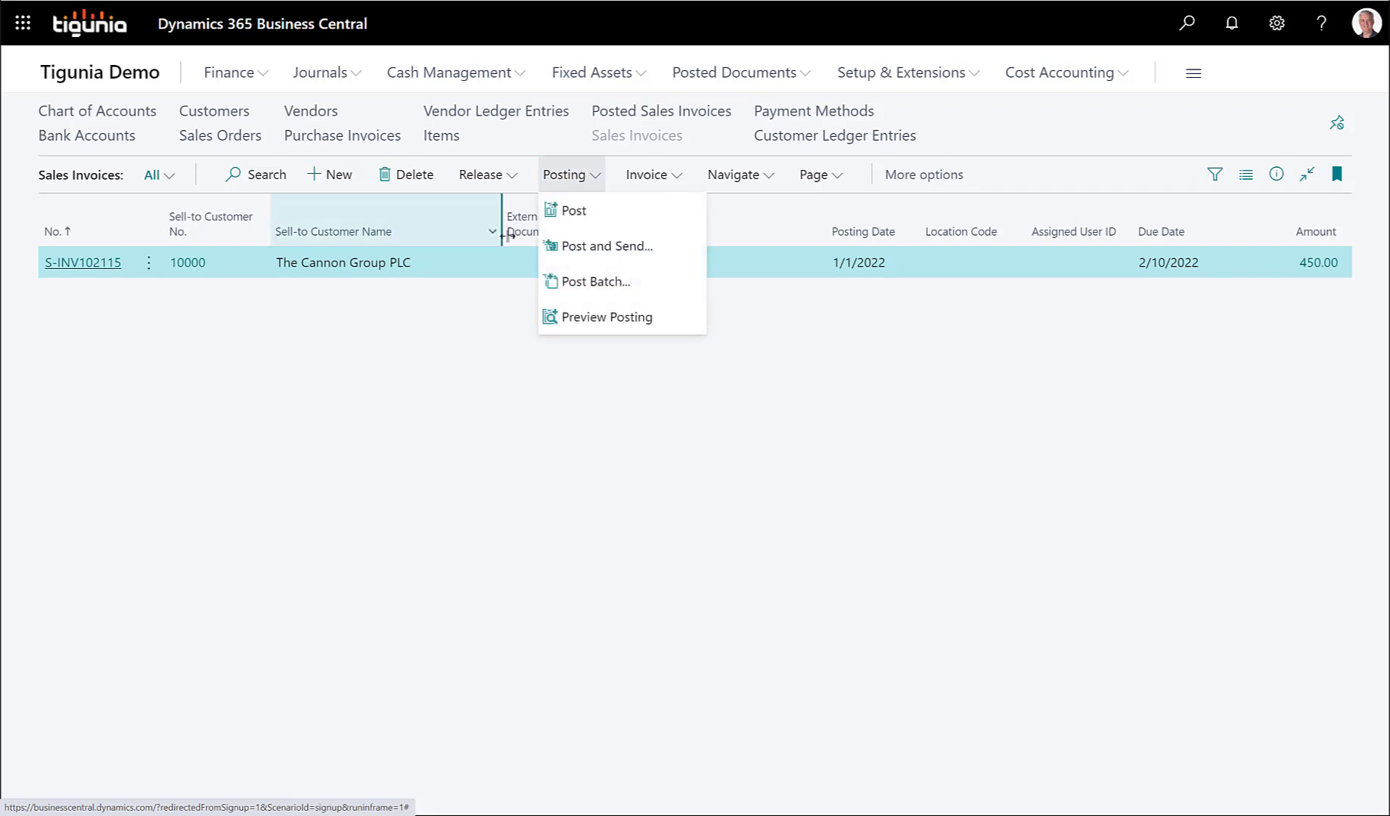
left_click(573, 216)
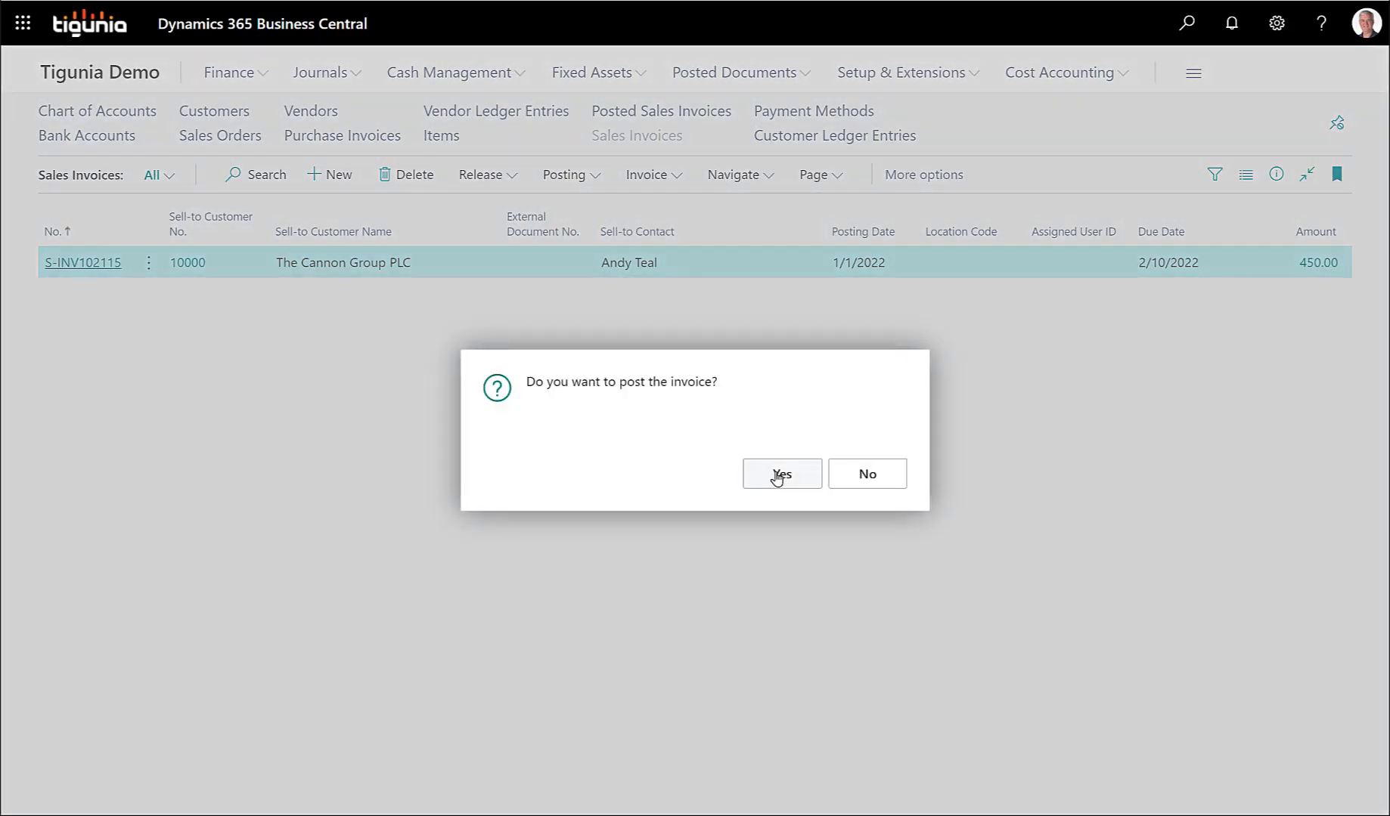
left_click(776, 476)
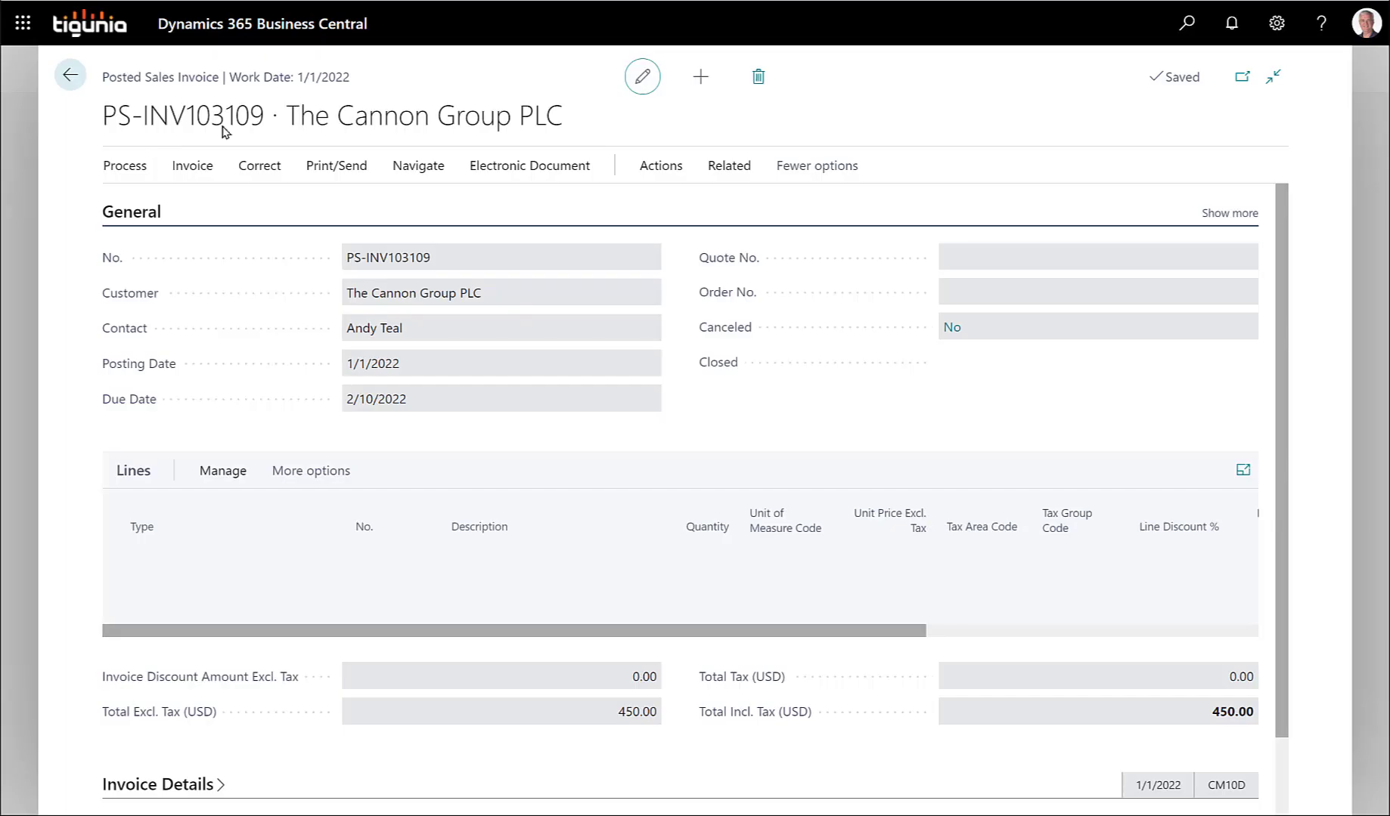
left_click(70, 75)
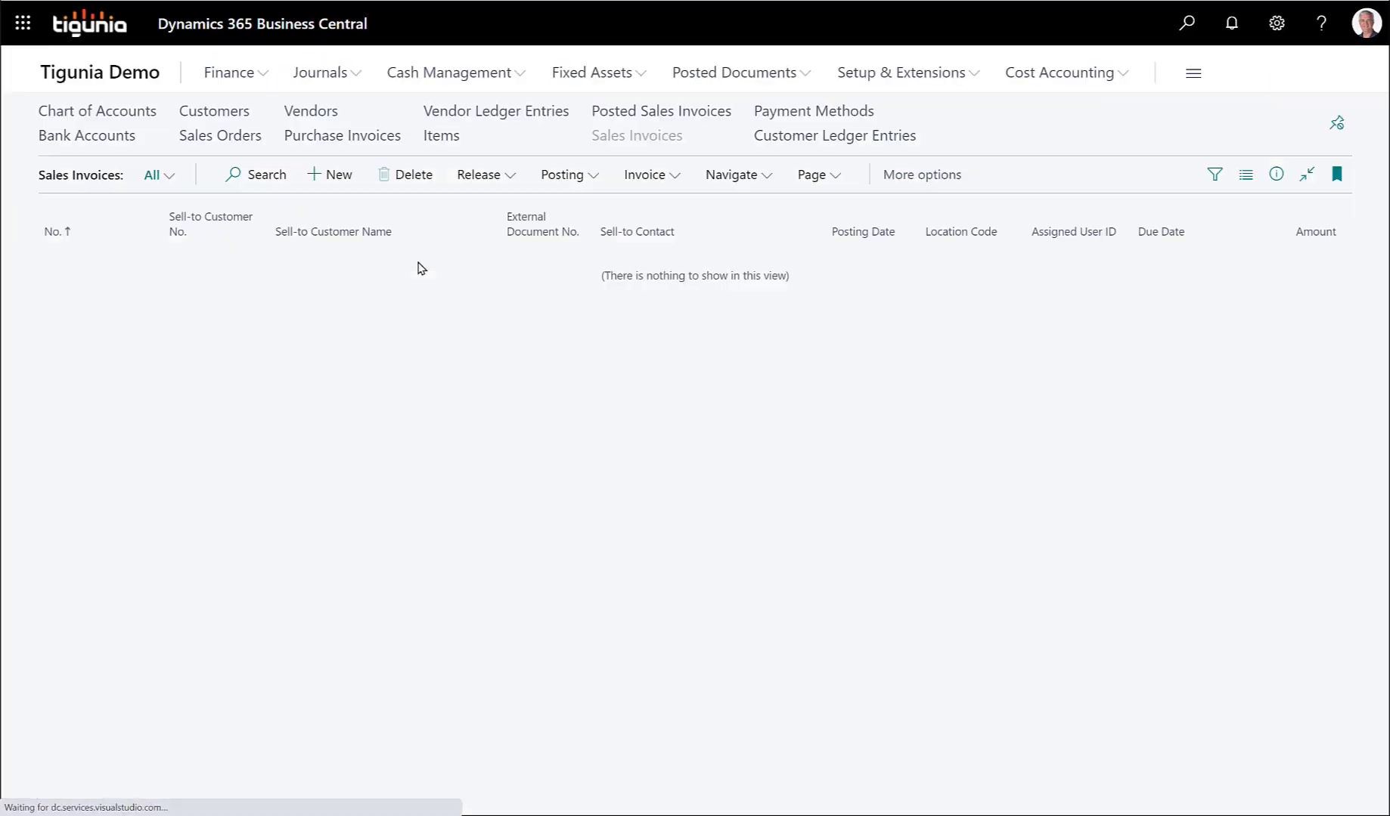
left_click(811, 140)
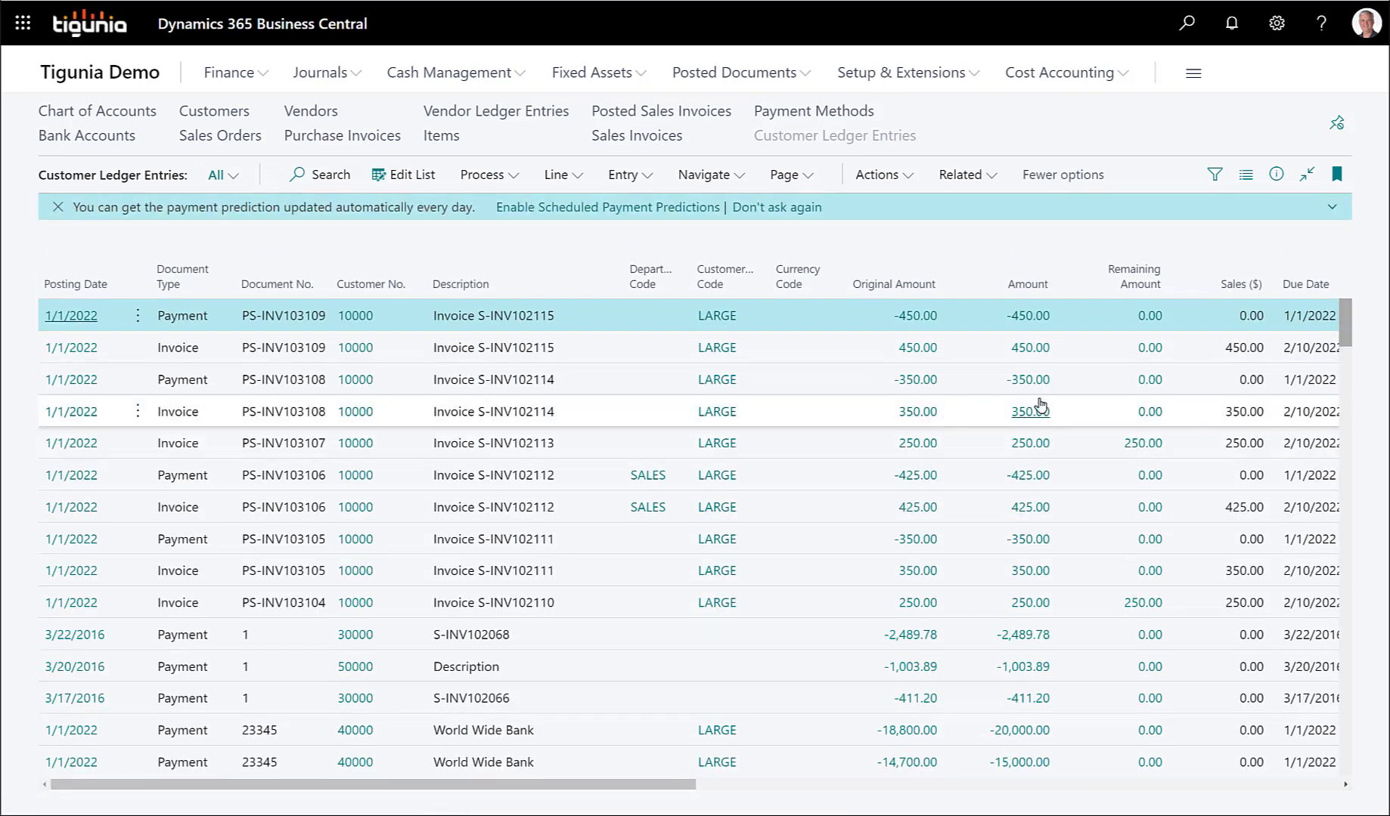
Review the customer ledger invoice and payment entries for S-INV102115, and open General Ledger Entries by searching for "gen er led".
left_click(637, 353)
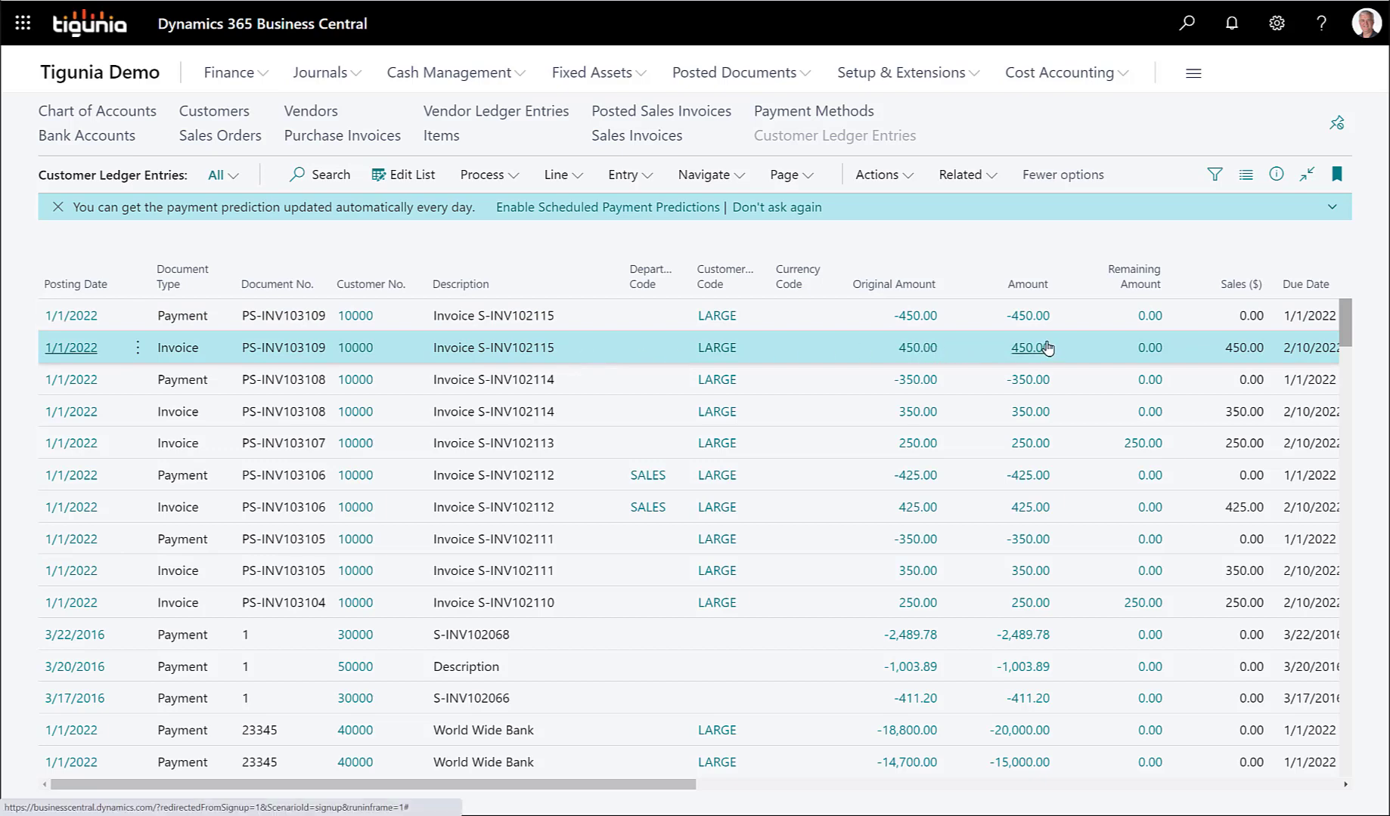
left_click(594, 315)
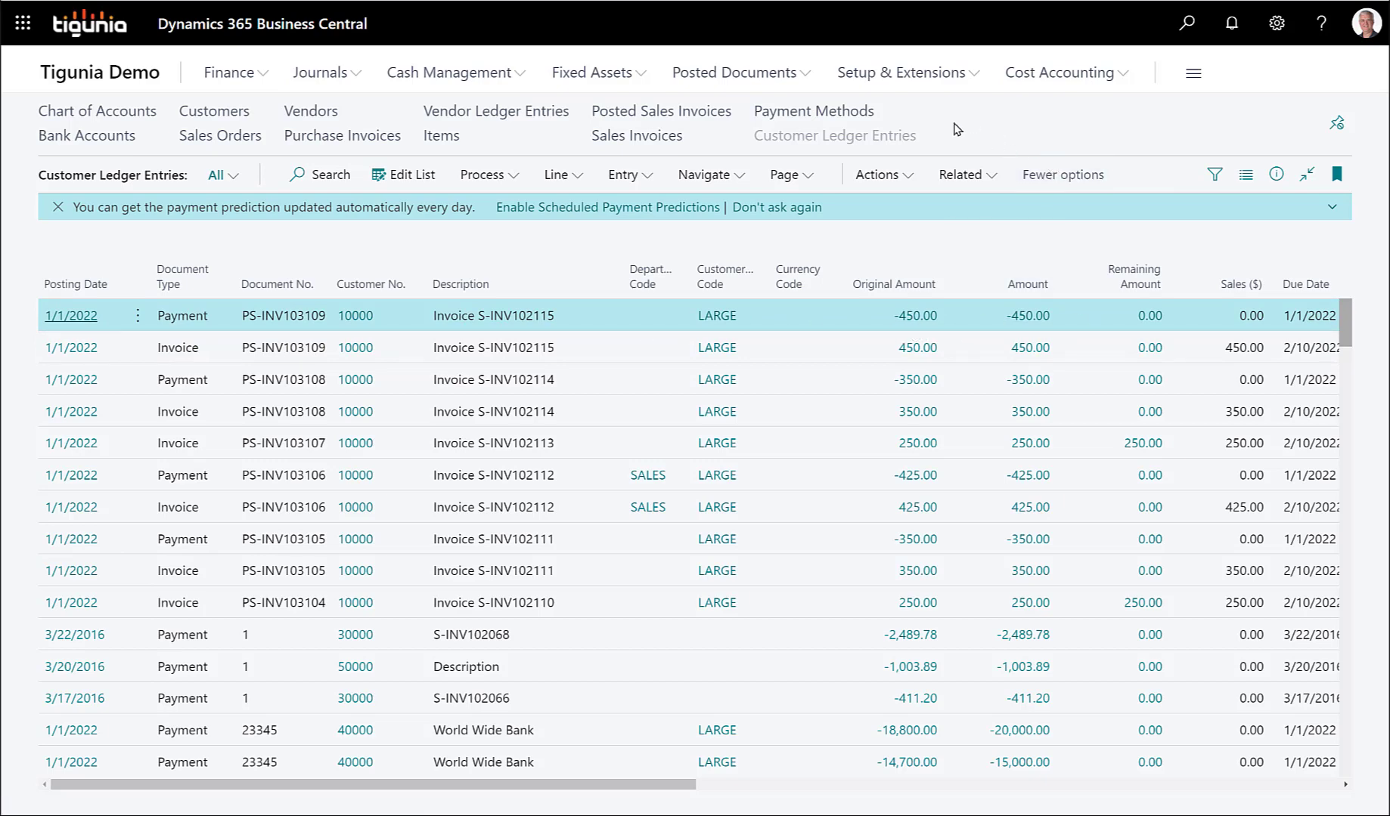
left_click(1186, 23)
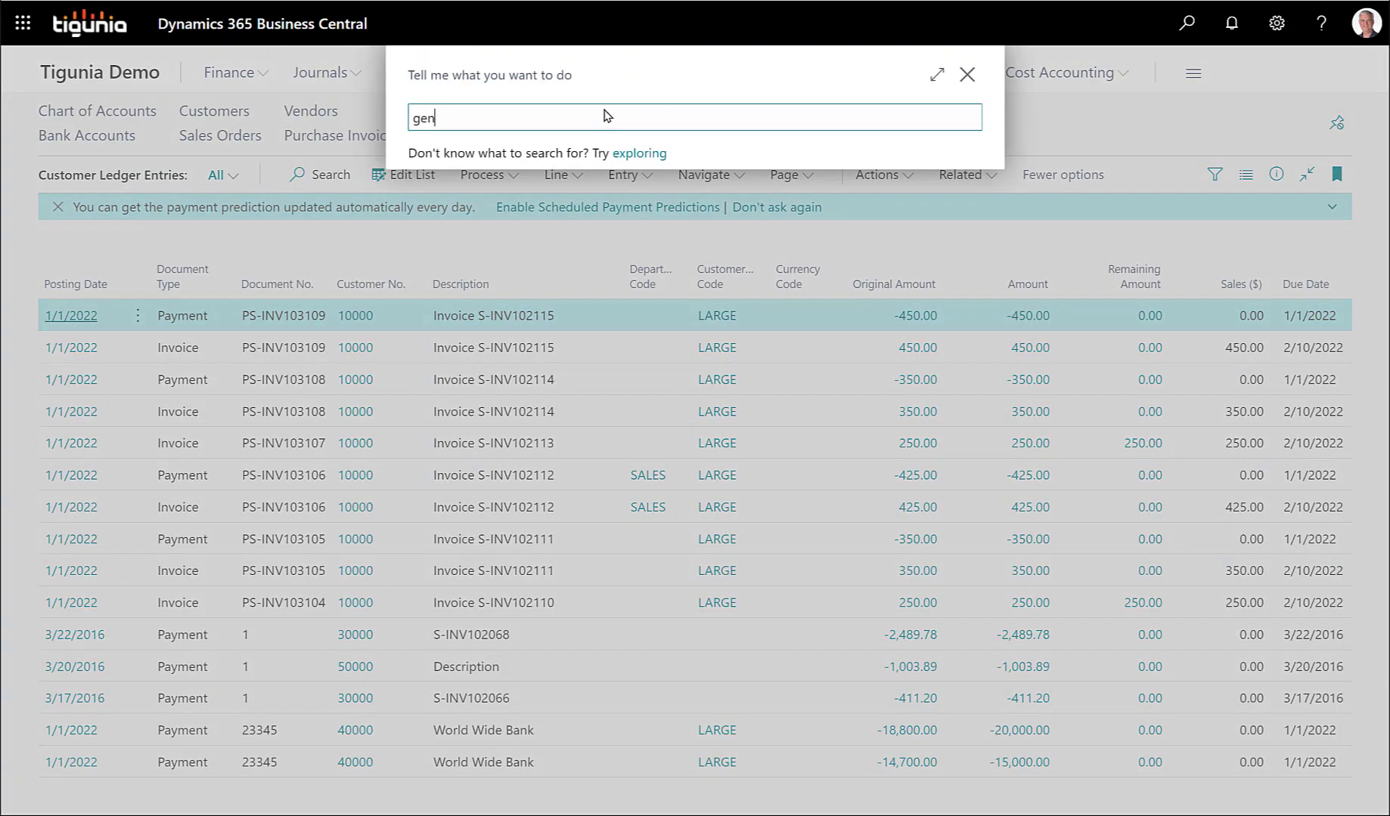
type("gen er le")
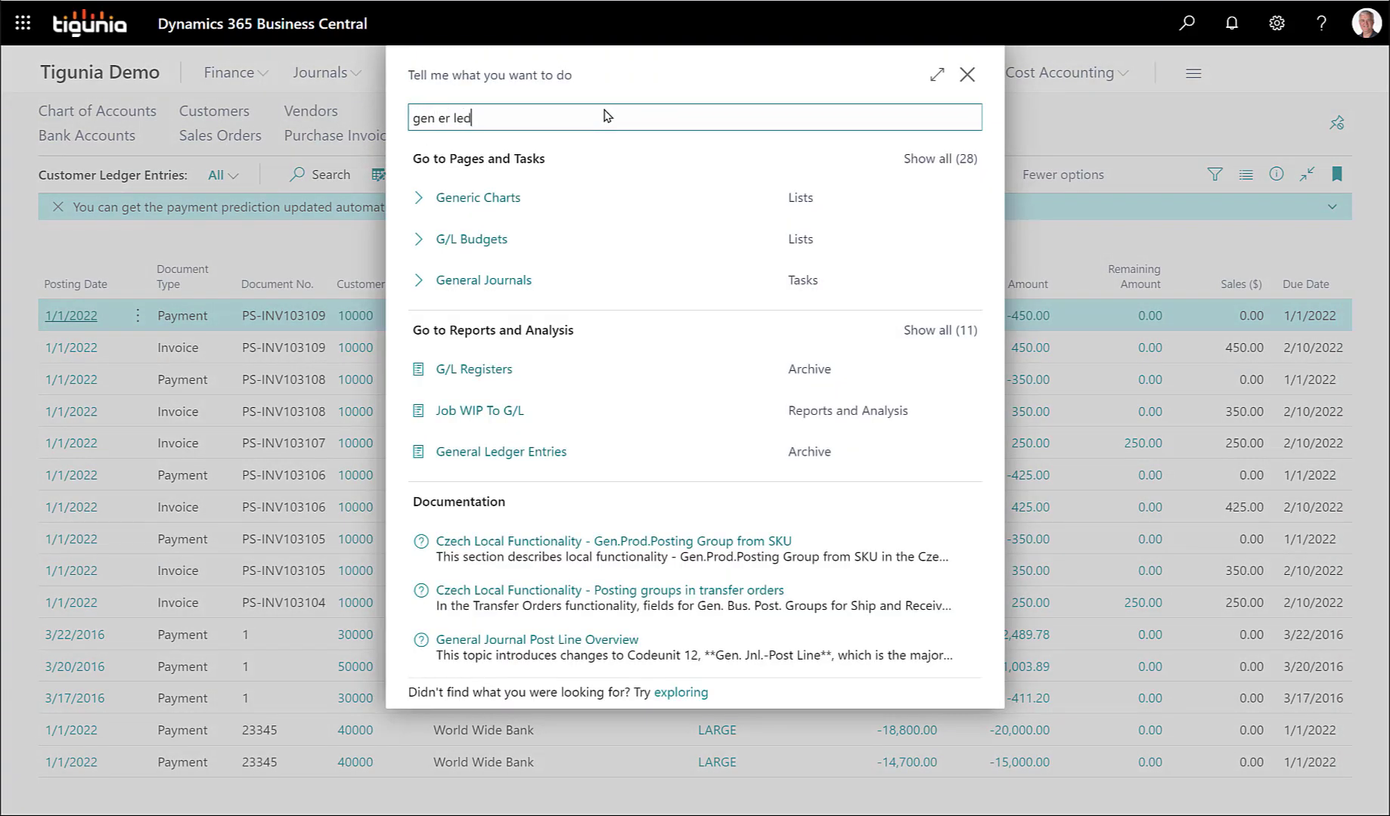
type("d")
left_click(506, 372)
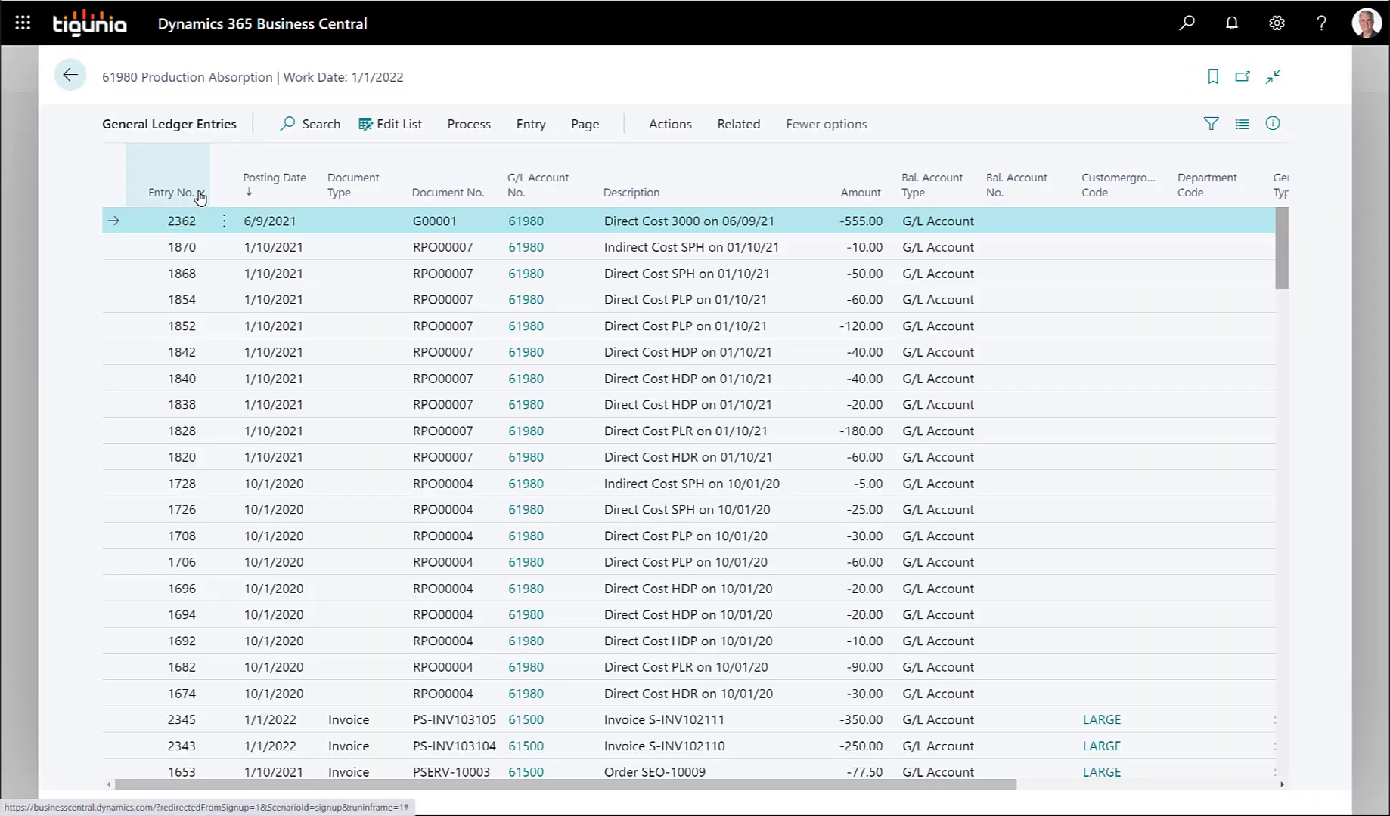
Sort the general ledger entries by Entry No. in descending order and examine the accounts posted for invoice S-INV102115.
left_click(194, 204)
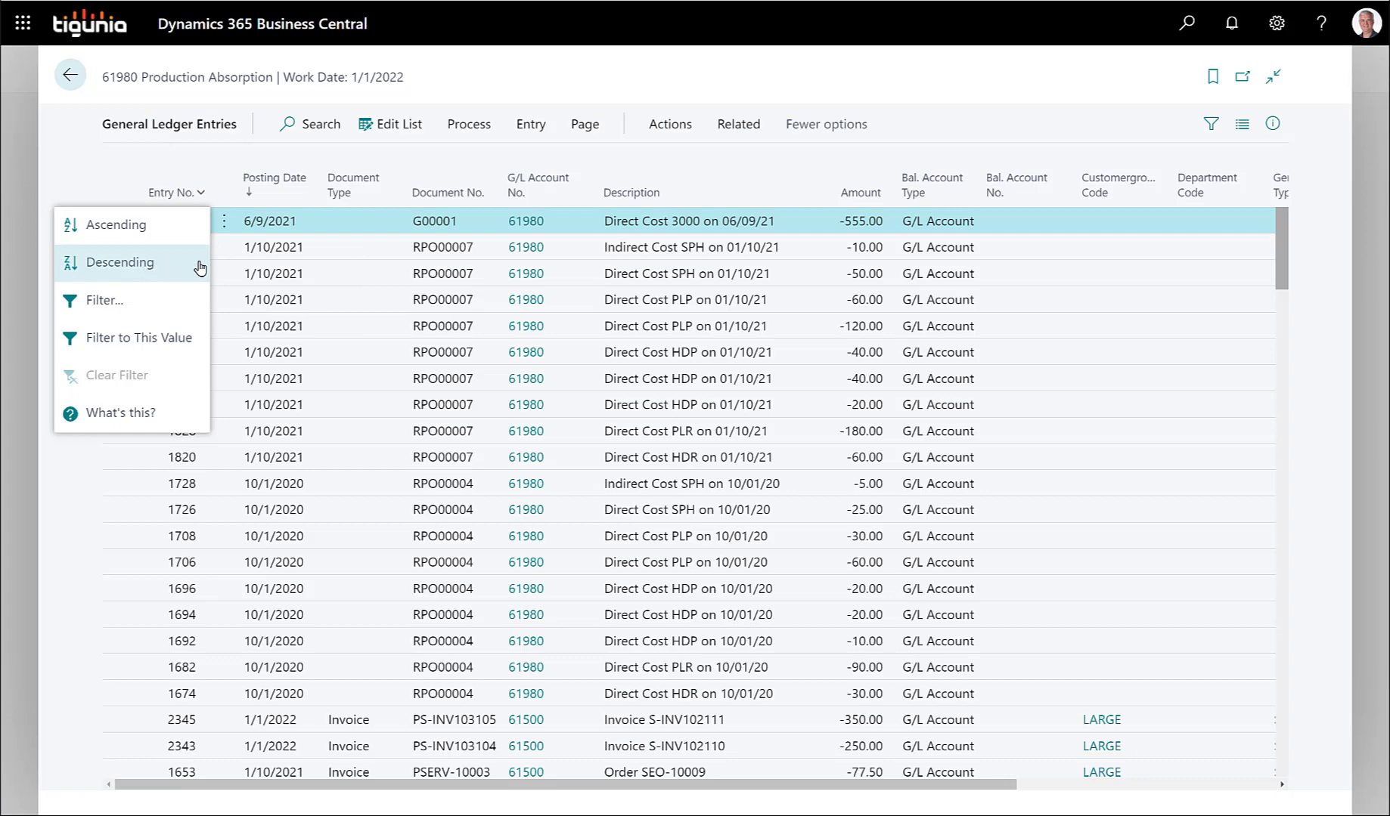
left_click(201, 267)
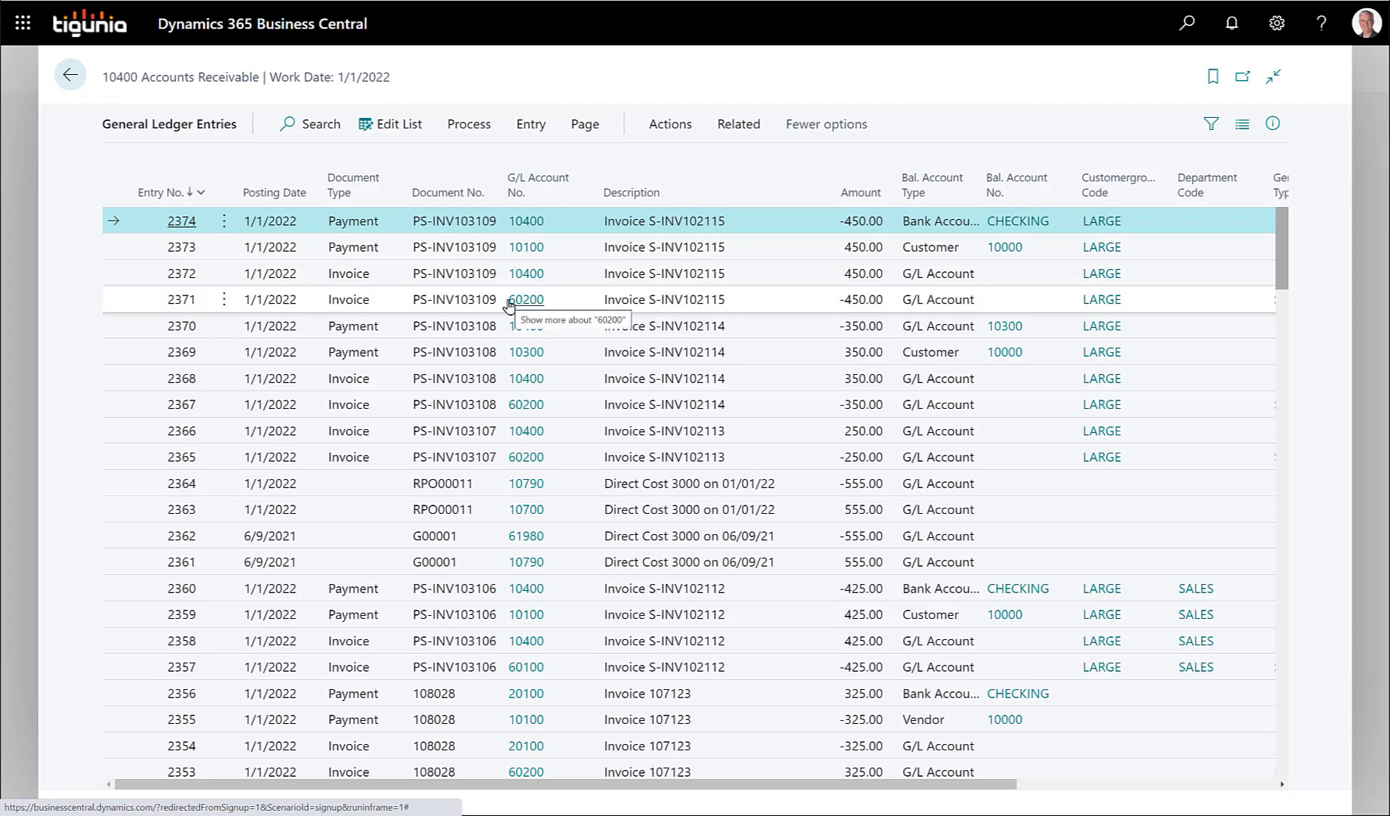
left_click(569, 281)
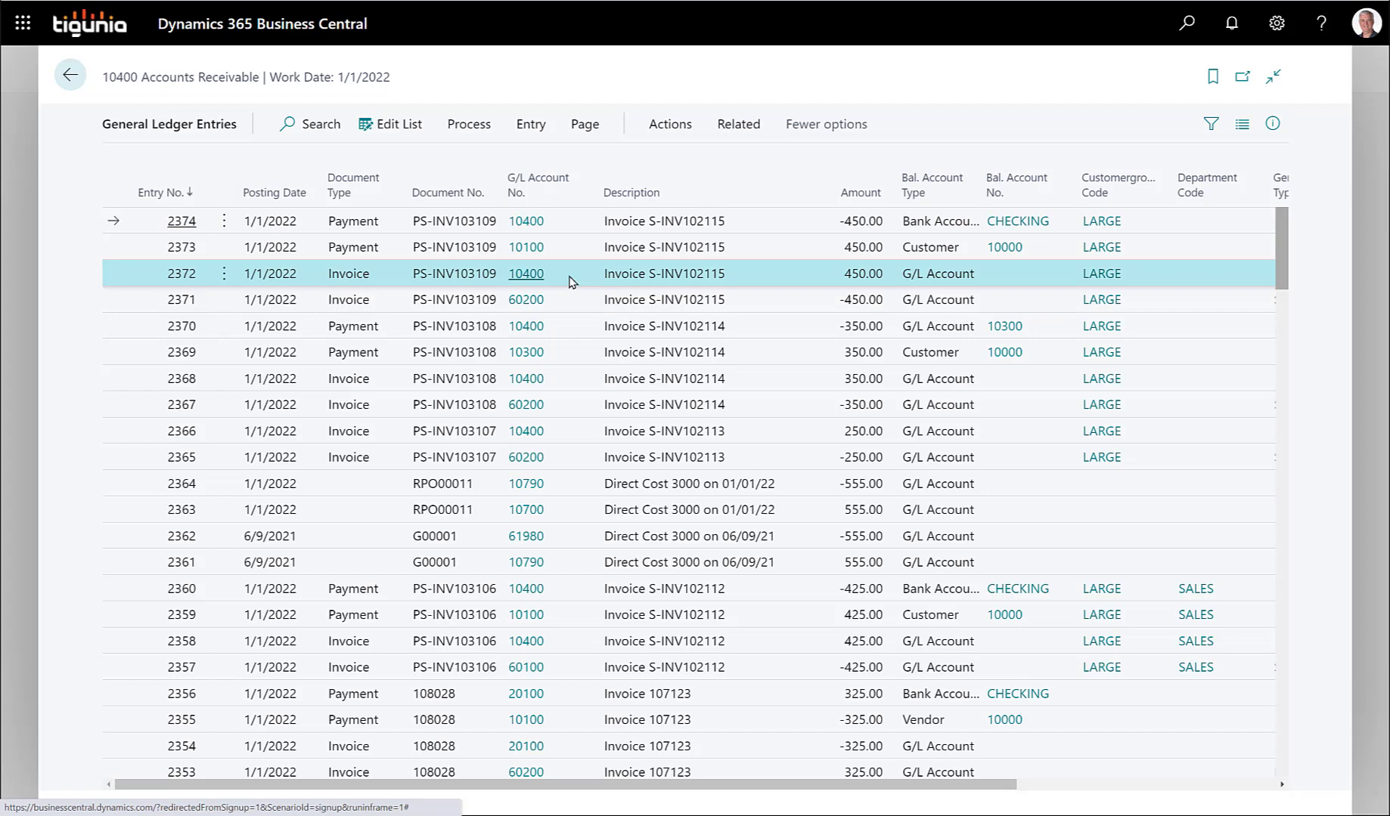
left_click(567, 221)
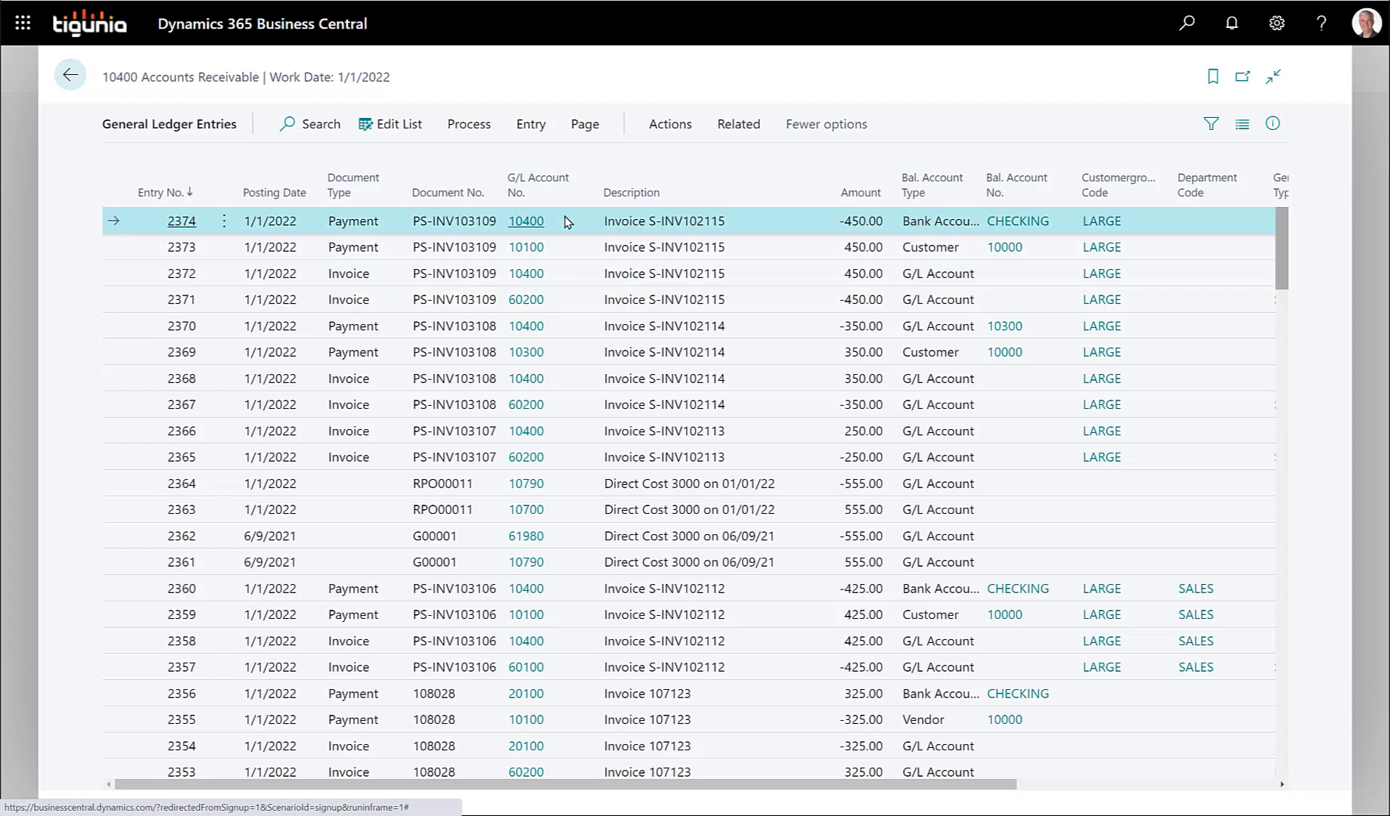
left_click(562, 255)
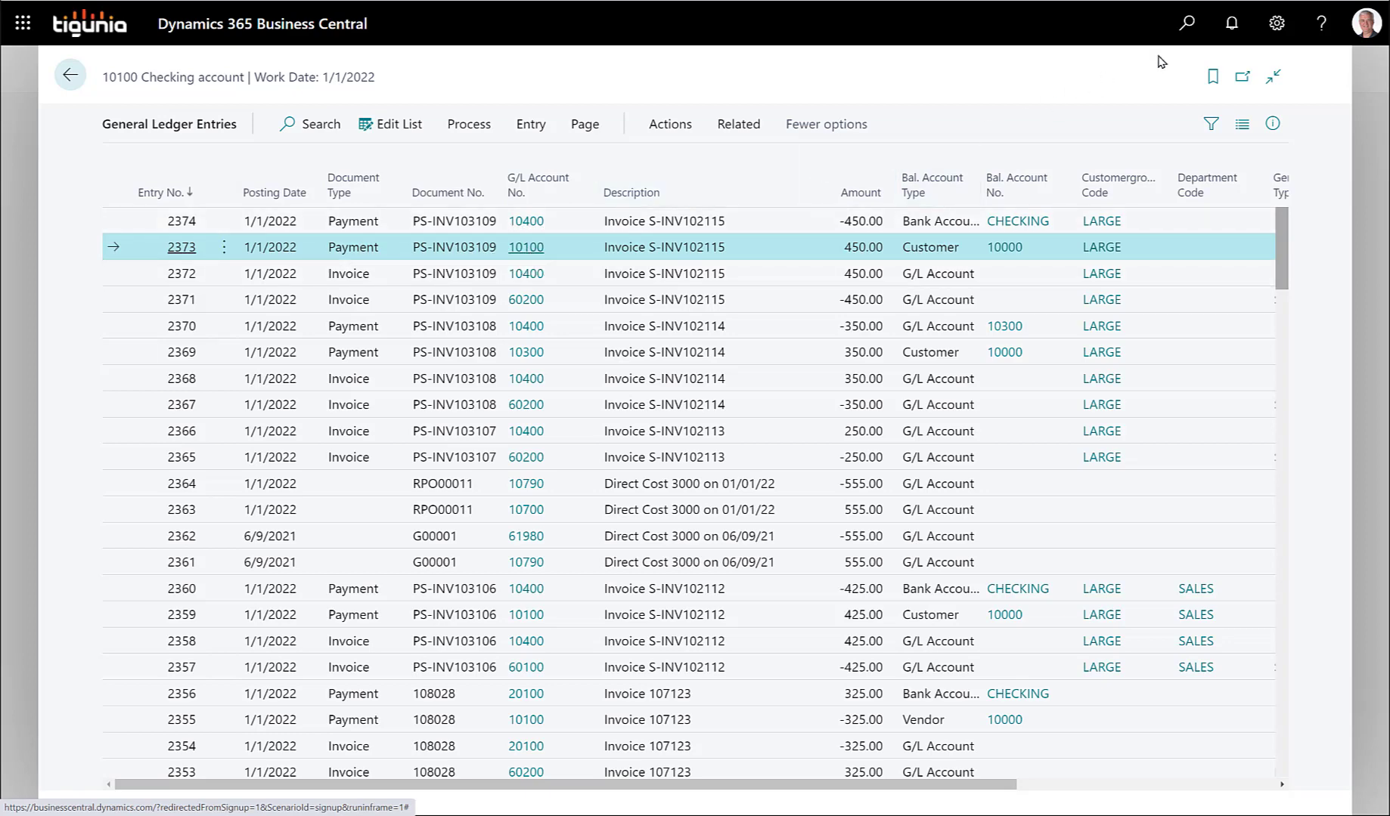
Find Bank Account Ledger Entries by searching for "bank ledger", review them by descending Entry No., and return to the customer ledger entries.
left_click(1187, 29)
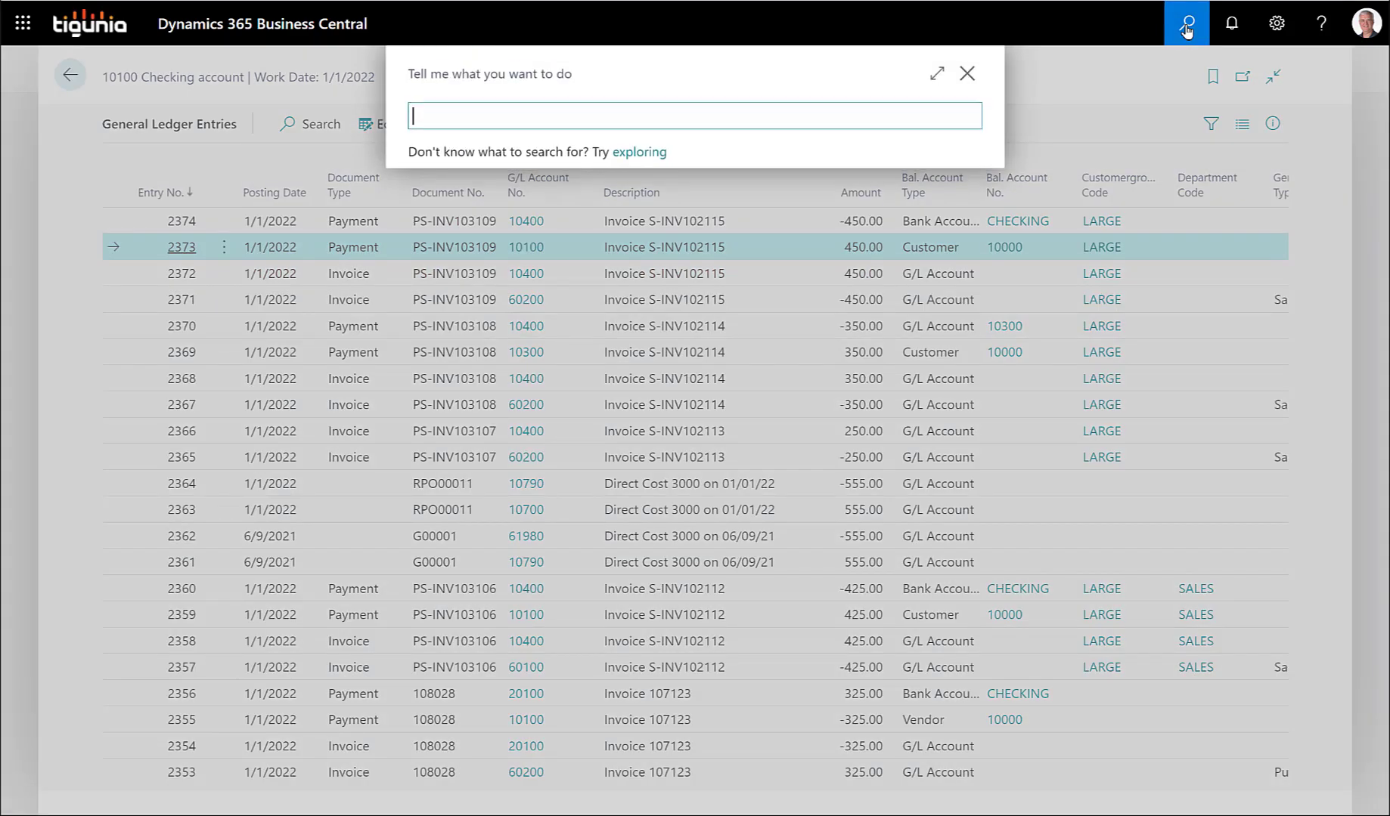
type("bank ledger")
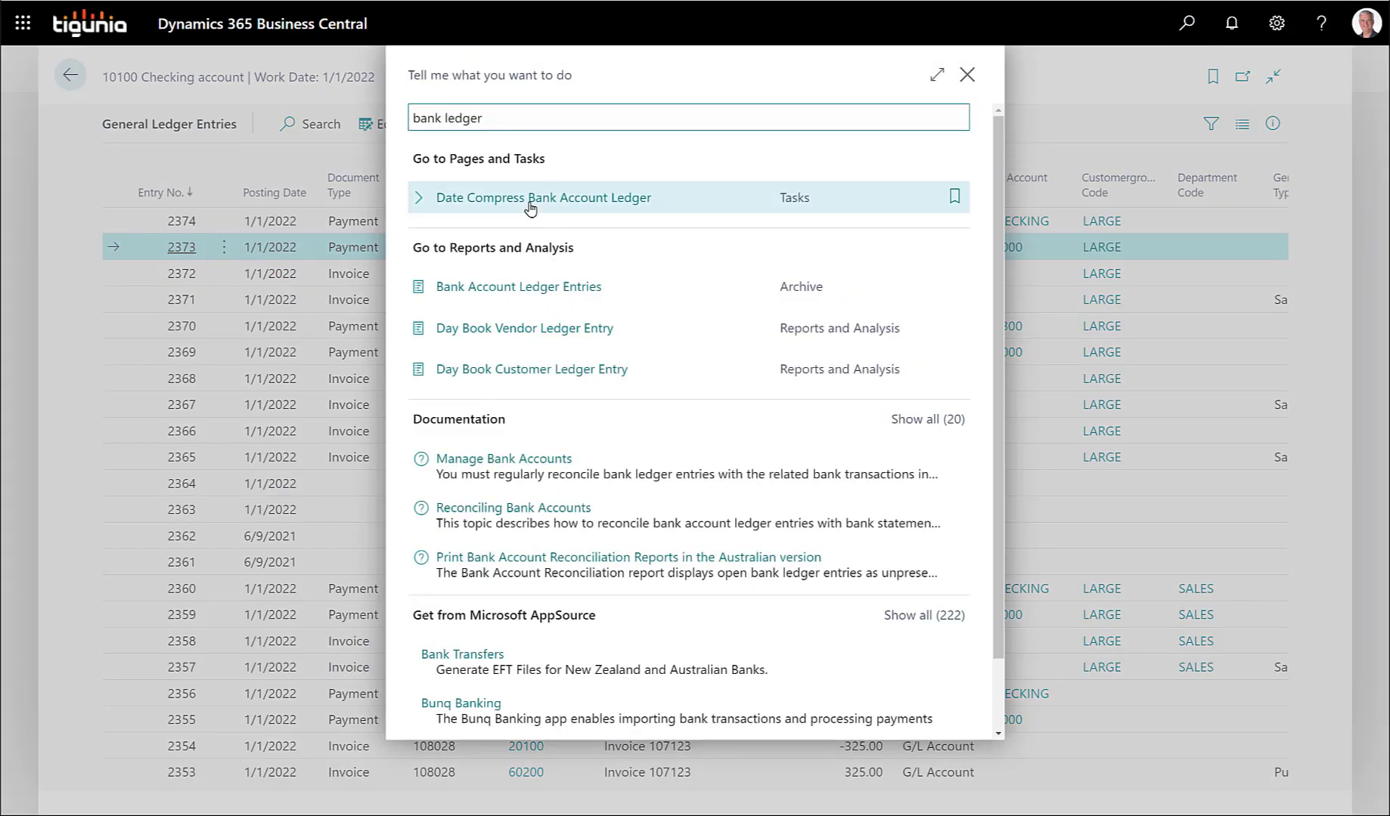
left_click(499, 285)
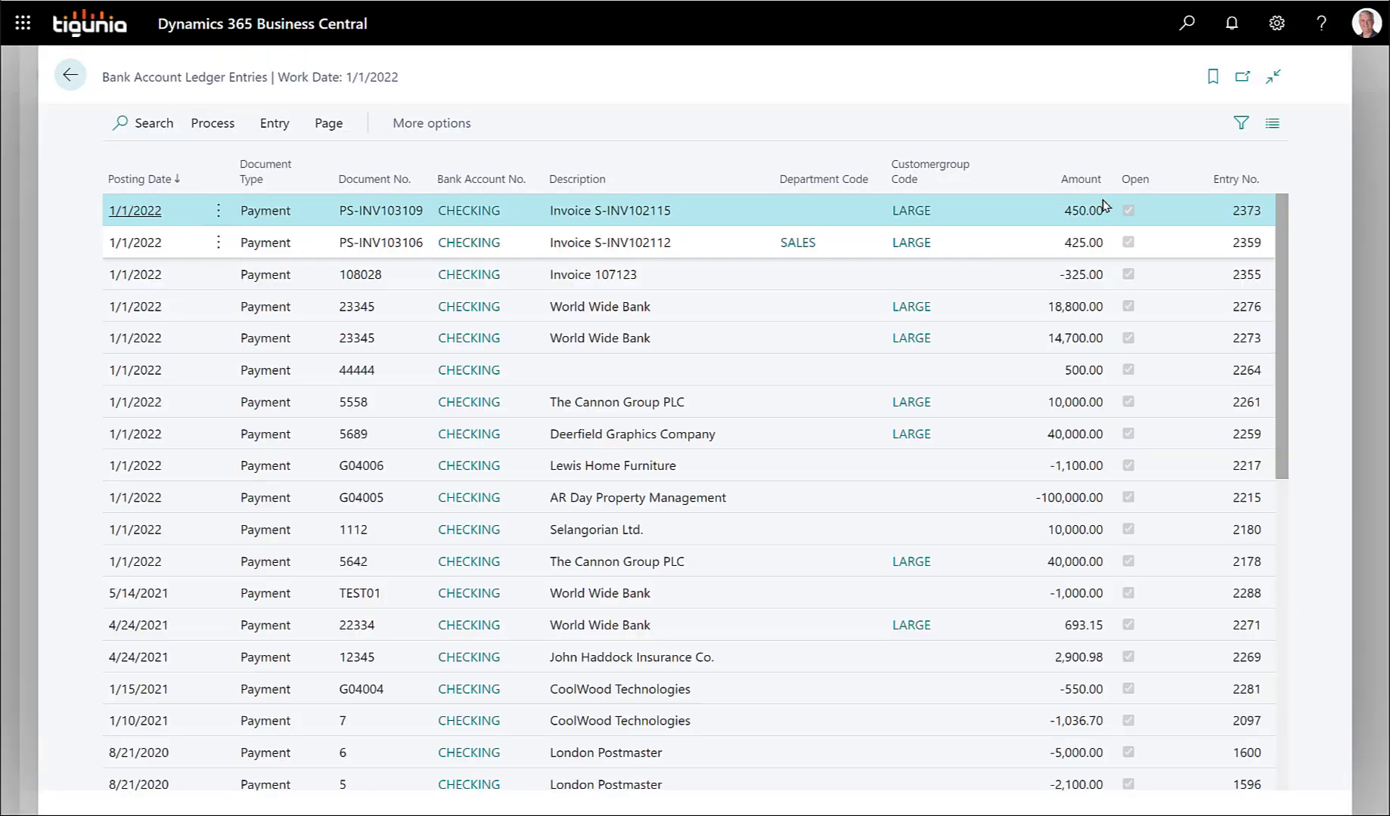
left_click(1264, 180)
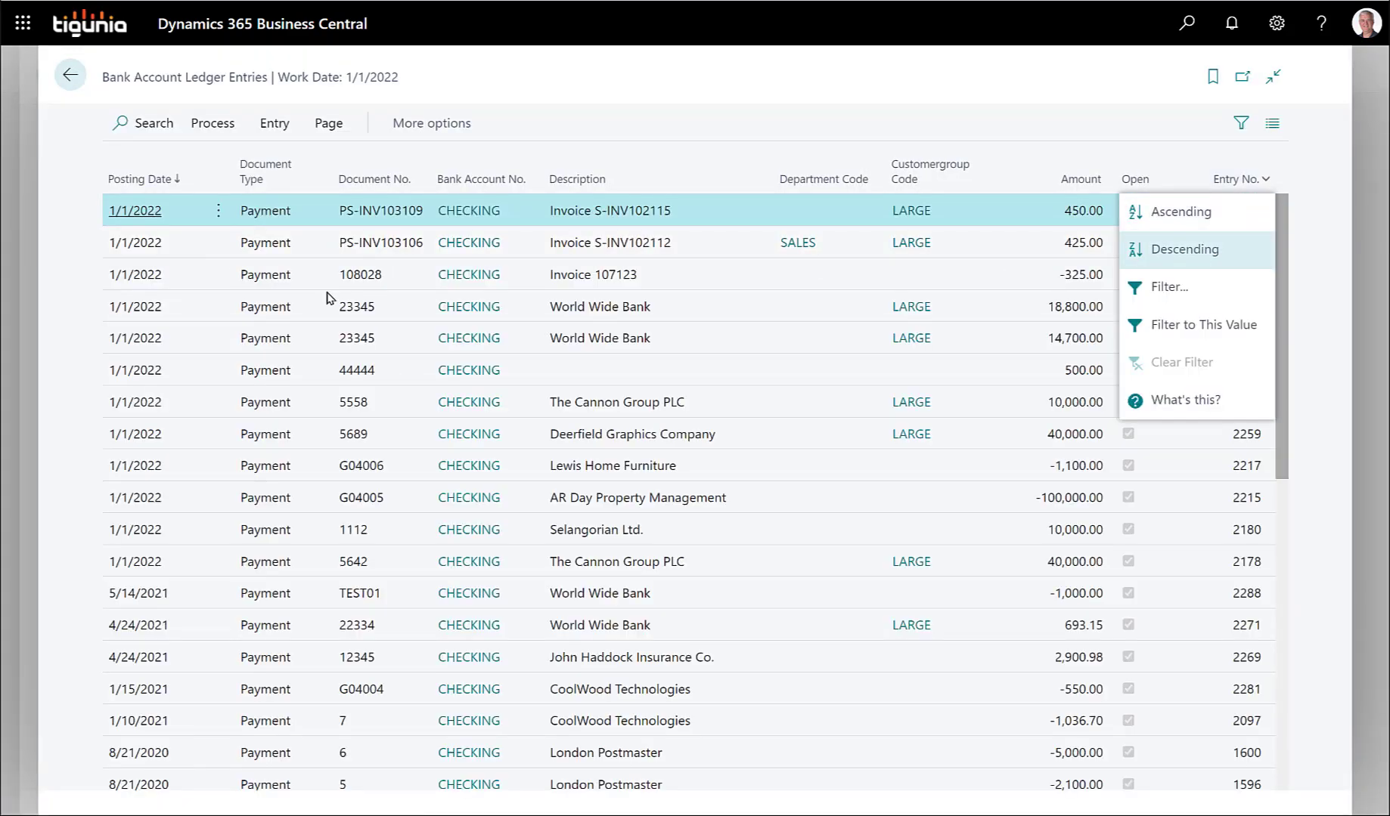
left_click(1199, 252)
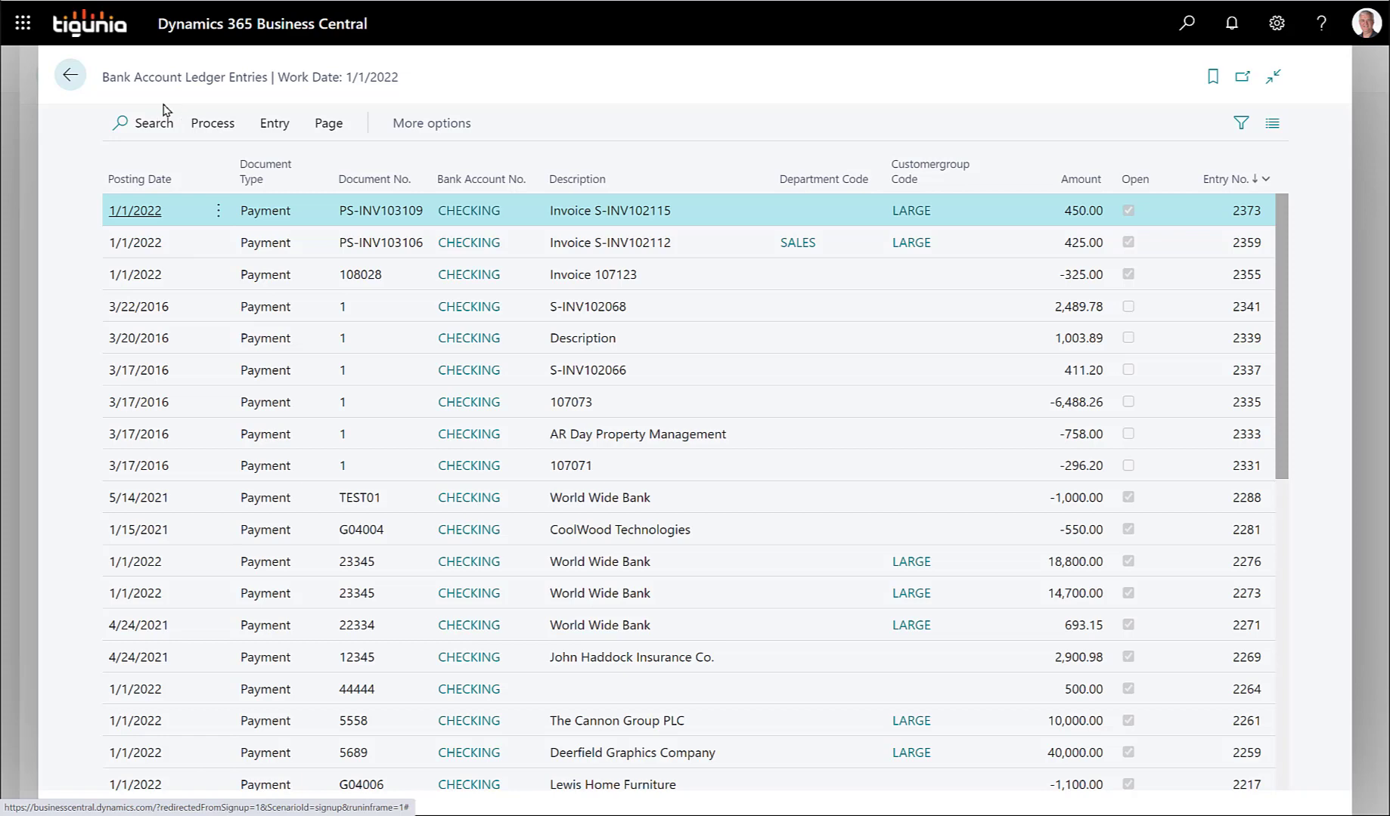
left_click(77, 84)
left_click(70, 76)
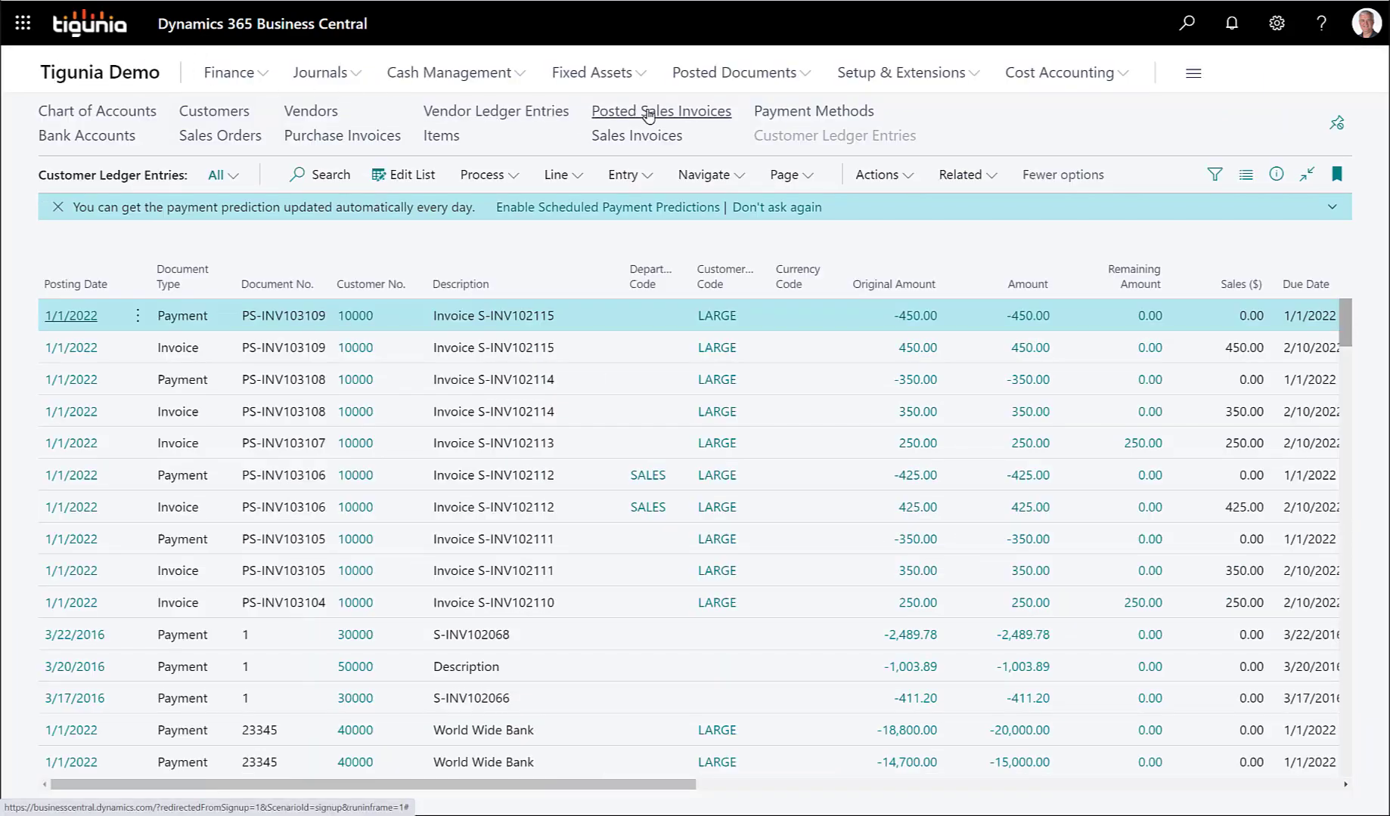
Open purchase invoice 107125 from the purchase invoice list and review its line and payment method code.
left_click(348, 138)
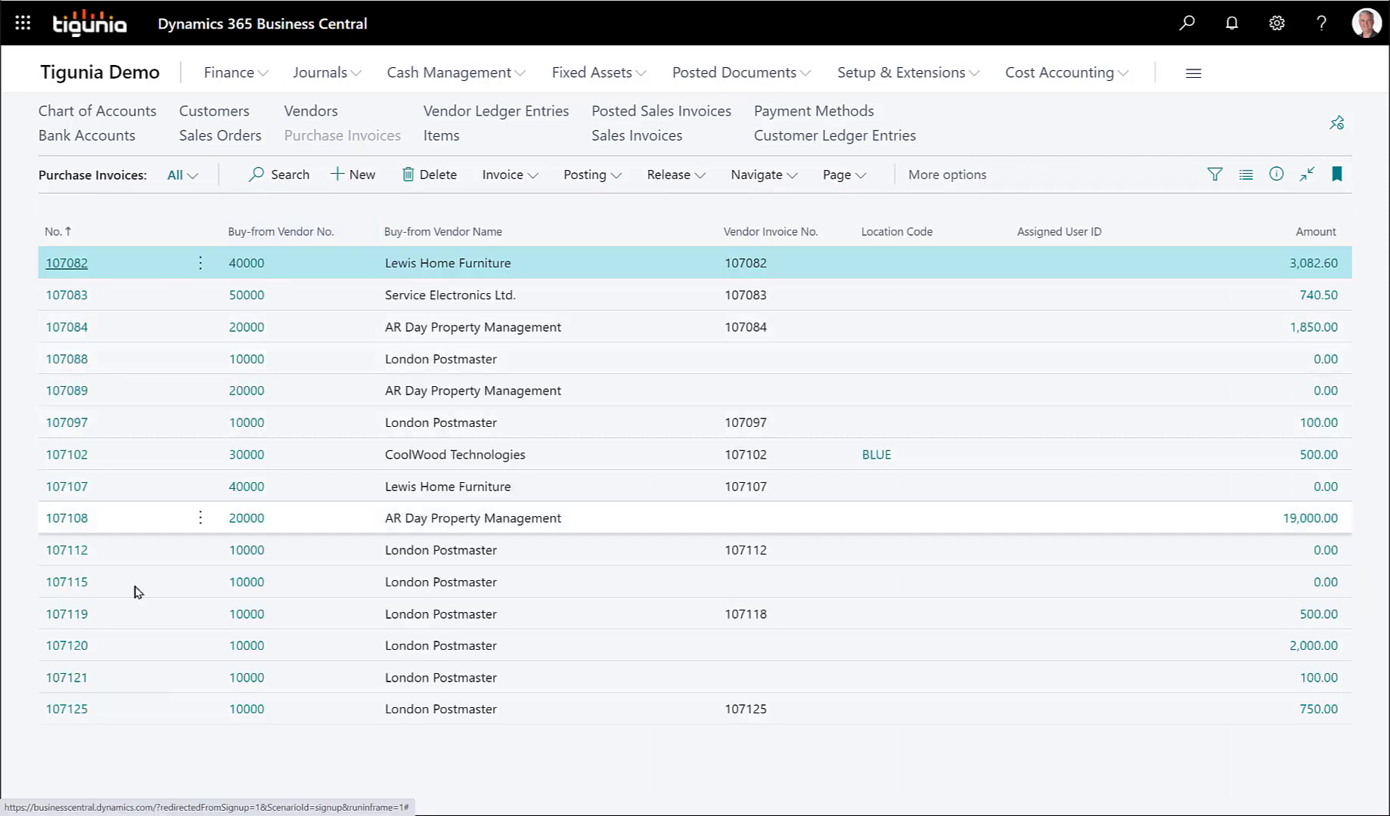
left_click(74, 713)
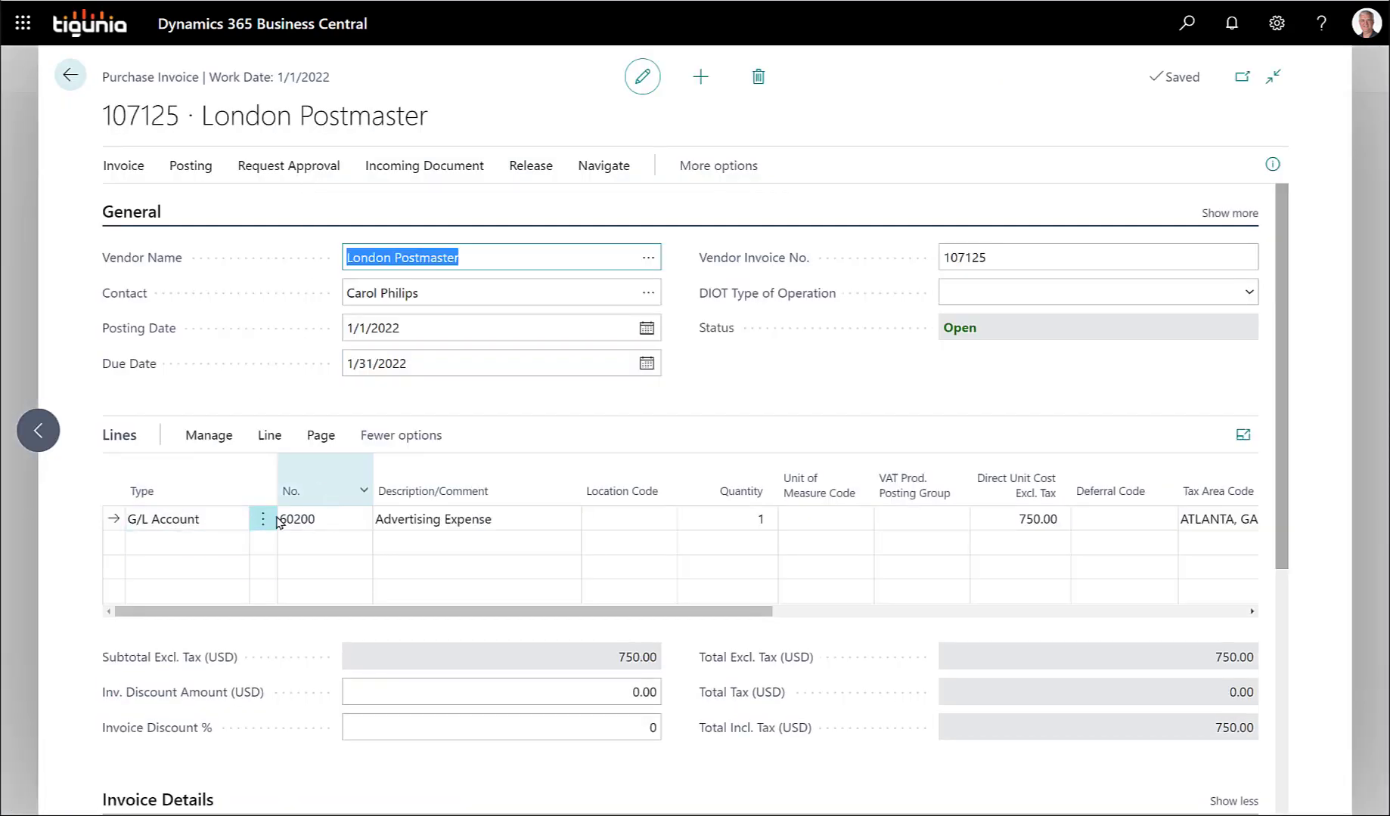
scroll(635, 574, "down", 2)
scroll(634, 572, "down", 4)
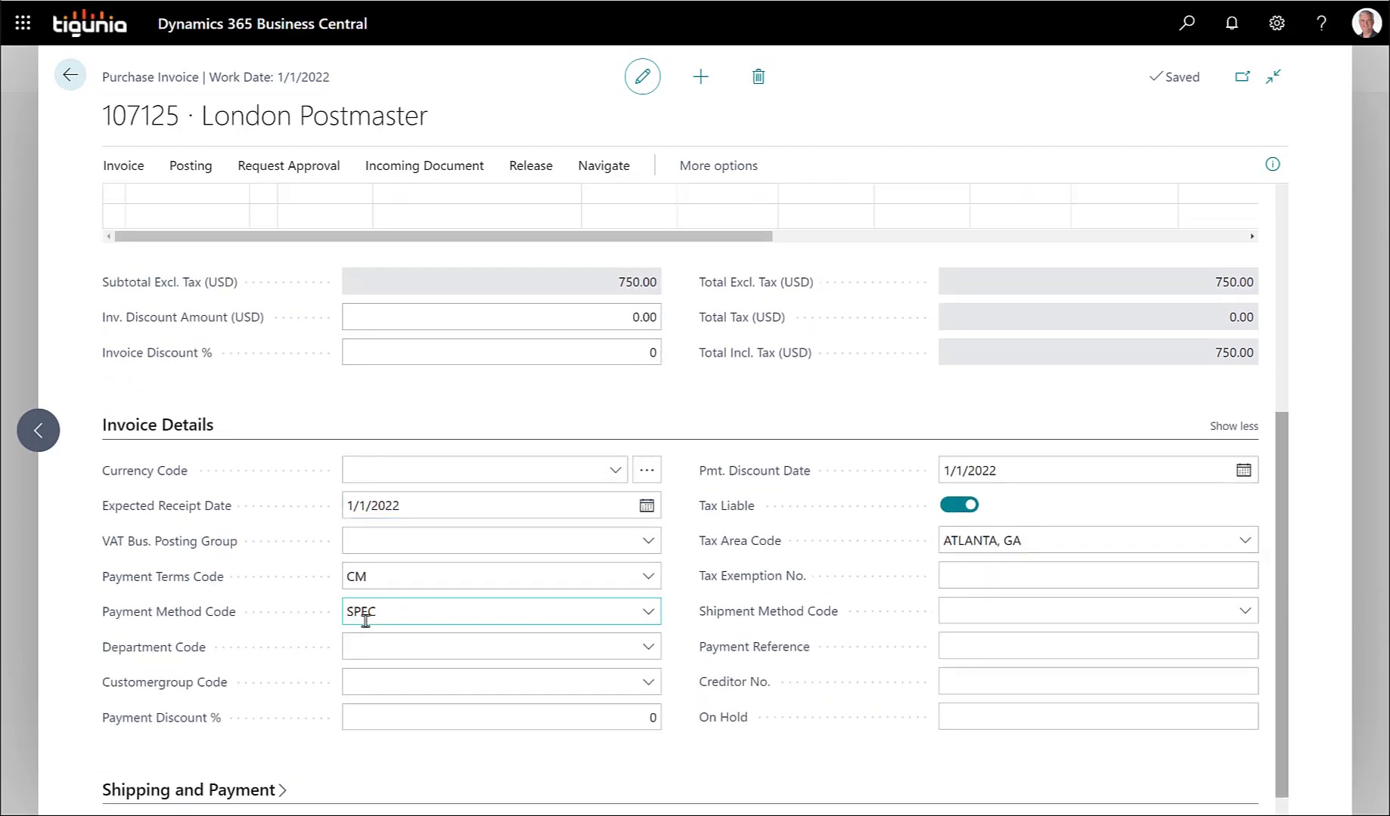
scroll(280, 382, "up", 5)
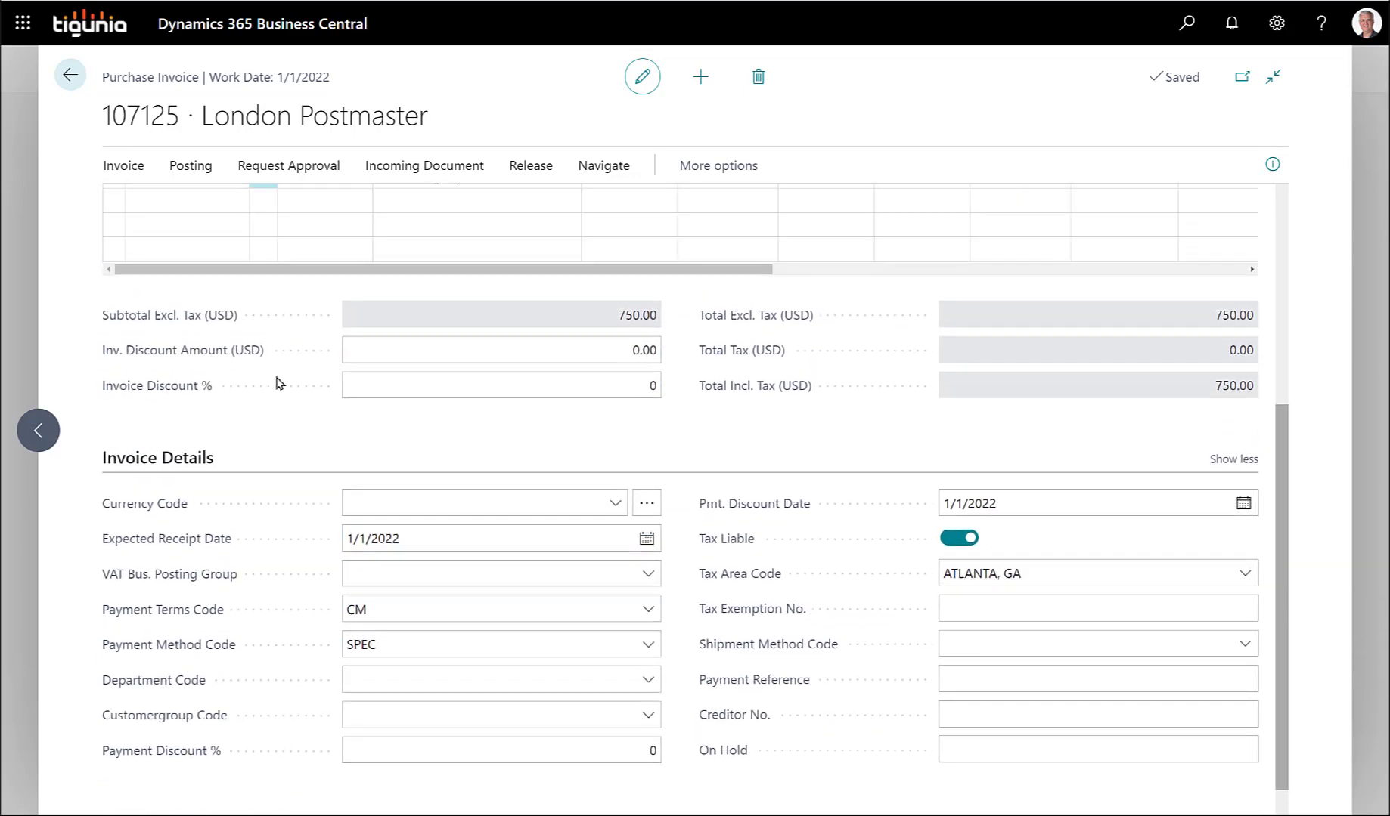
Post purchase invoice 107125 for London Postmaster.
left_click(193, 170)
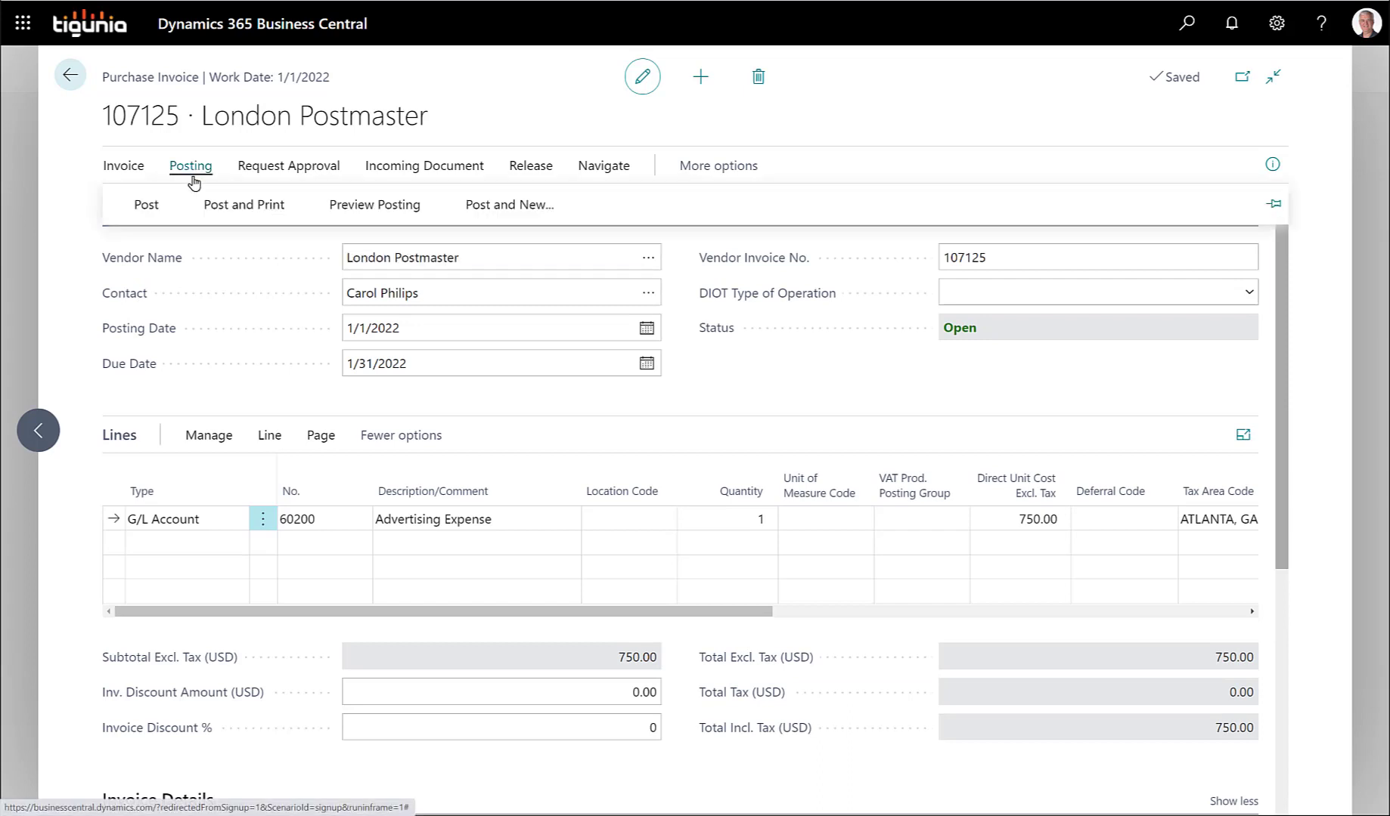
left_click(149, 214)
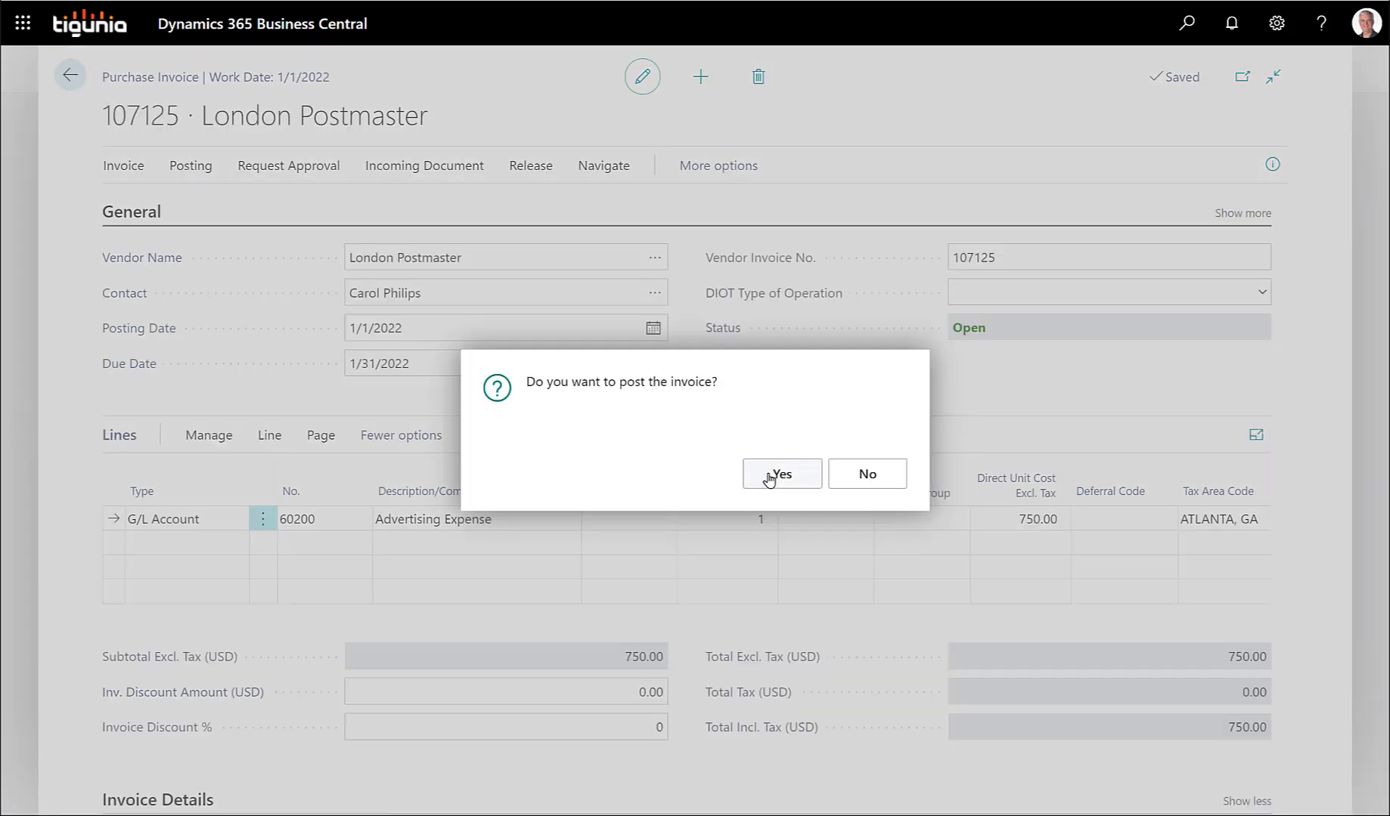
left_click(768, 478)
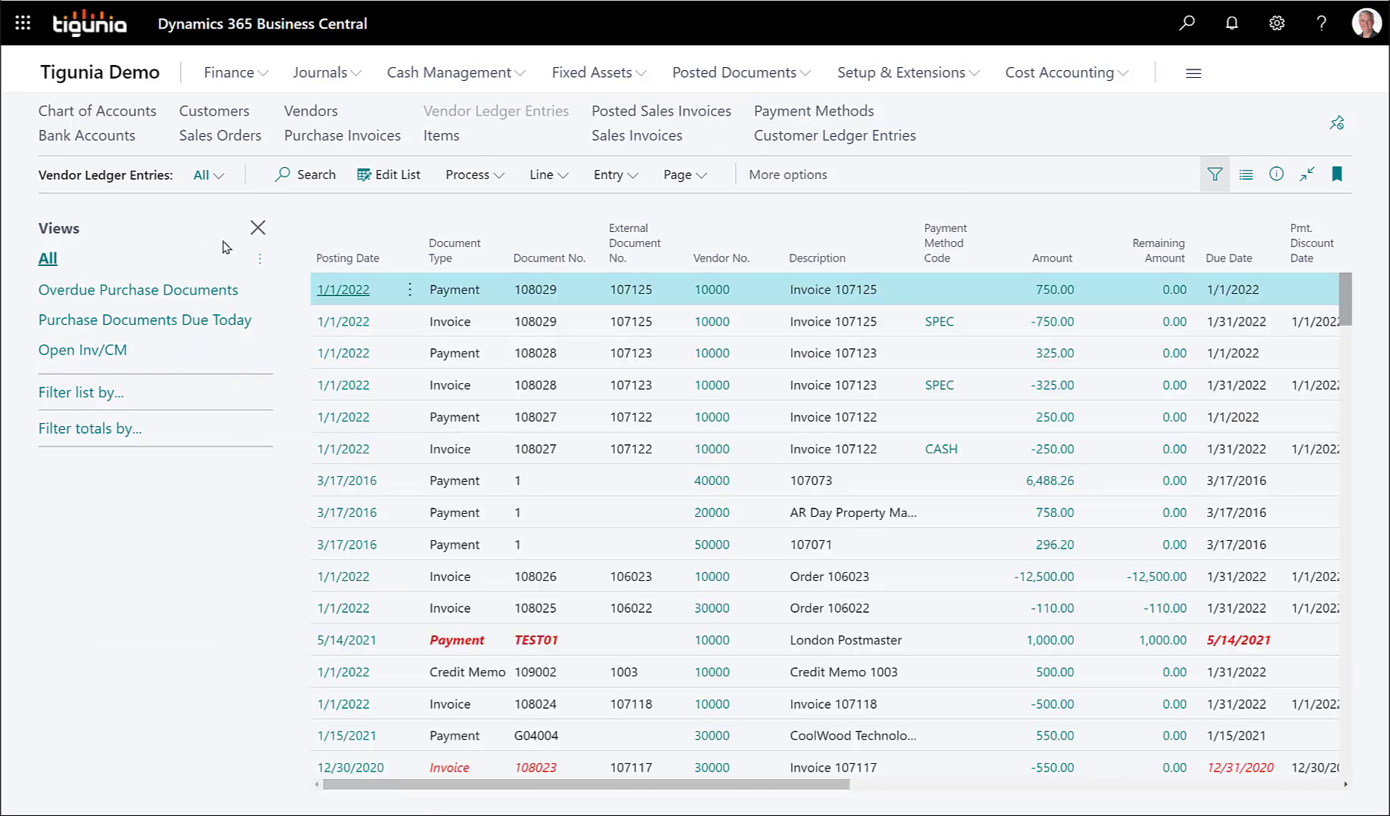
Hide the filter pane of Vendor Ledger Entries, sort by Entry No. descending, and examine the invoice and payment entries for invoice 107125.
left_click(259, 231)
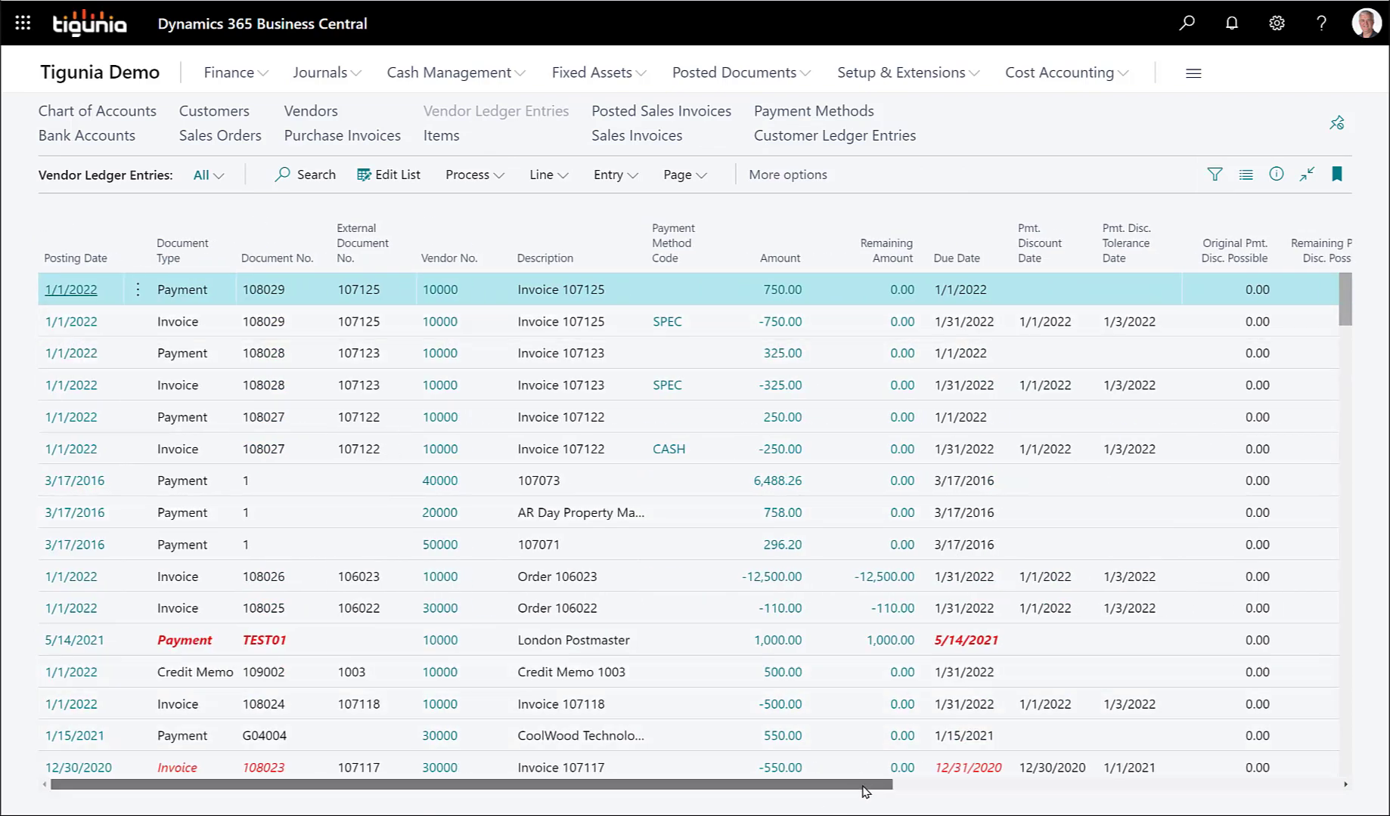
left_click_drag(865, 786, 1307, 749)
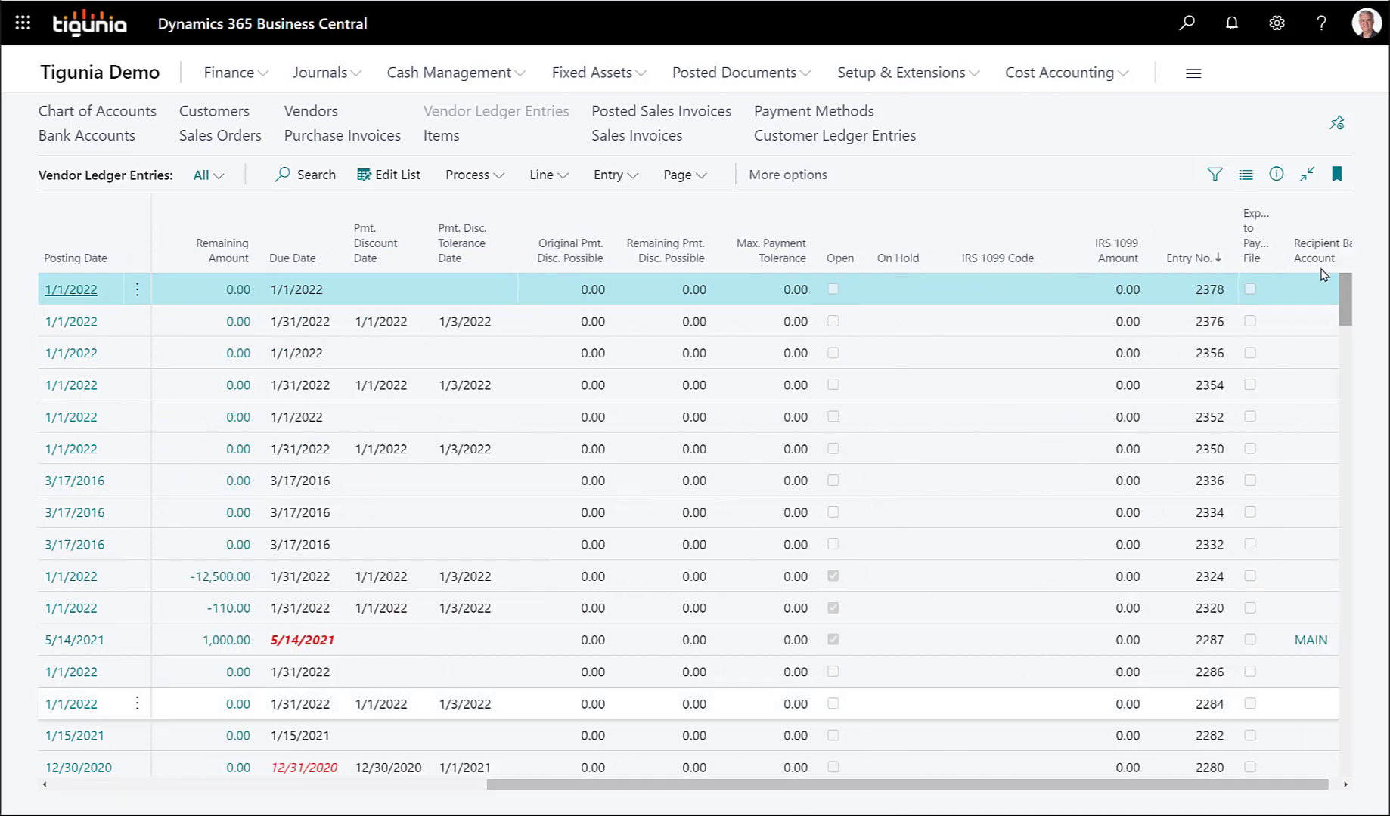
left_click(1218, 260)
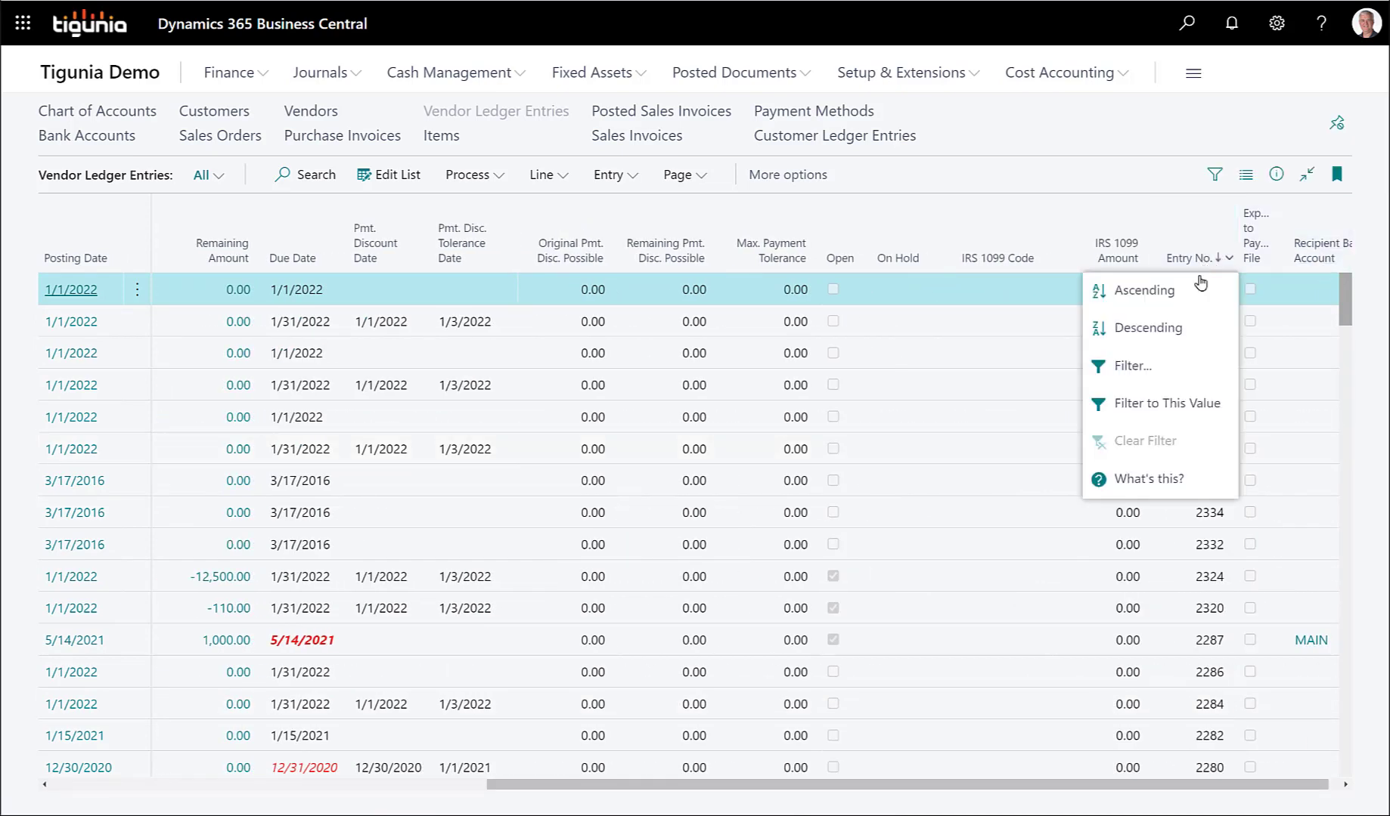
left_click(1164, 325)
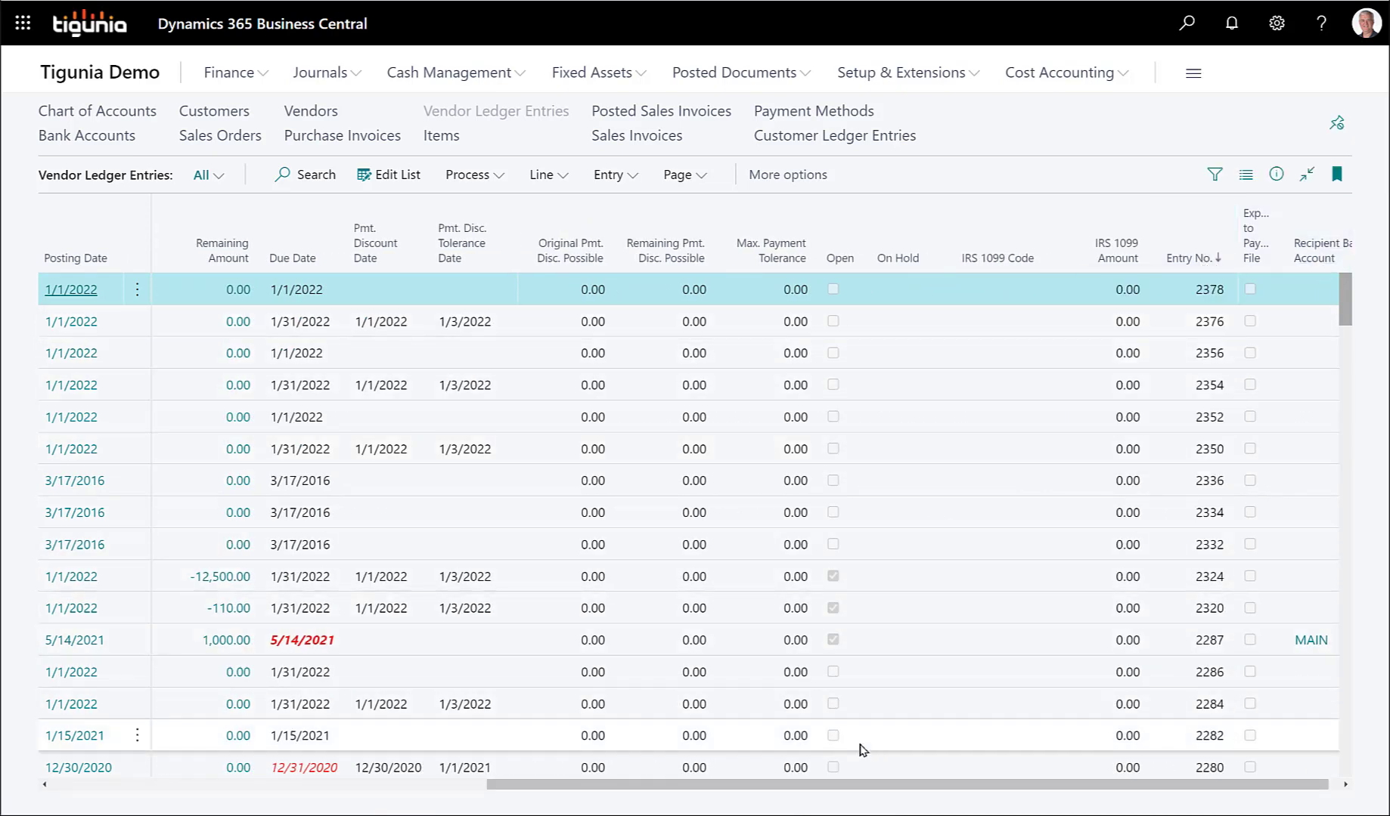
left_click_drag(903, 786, 273, 757)
left_click(303, 327)
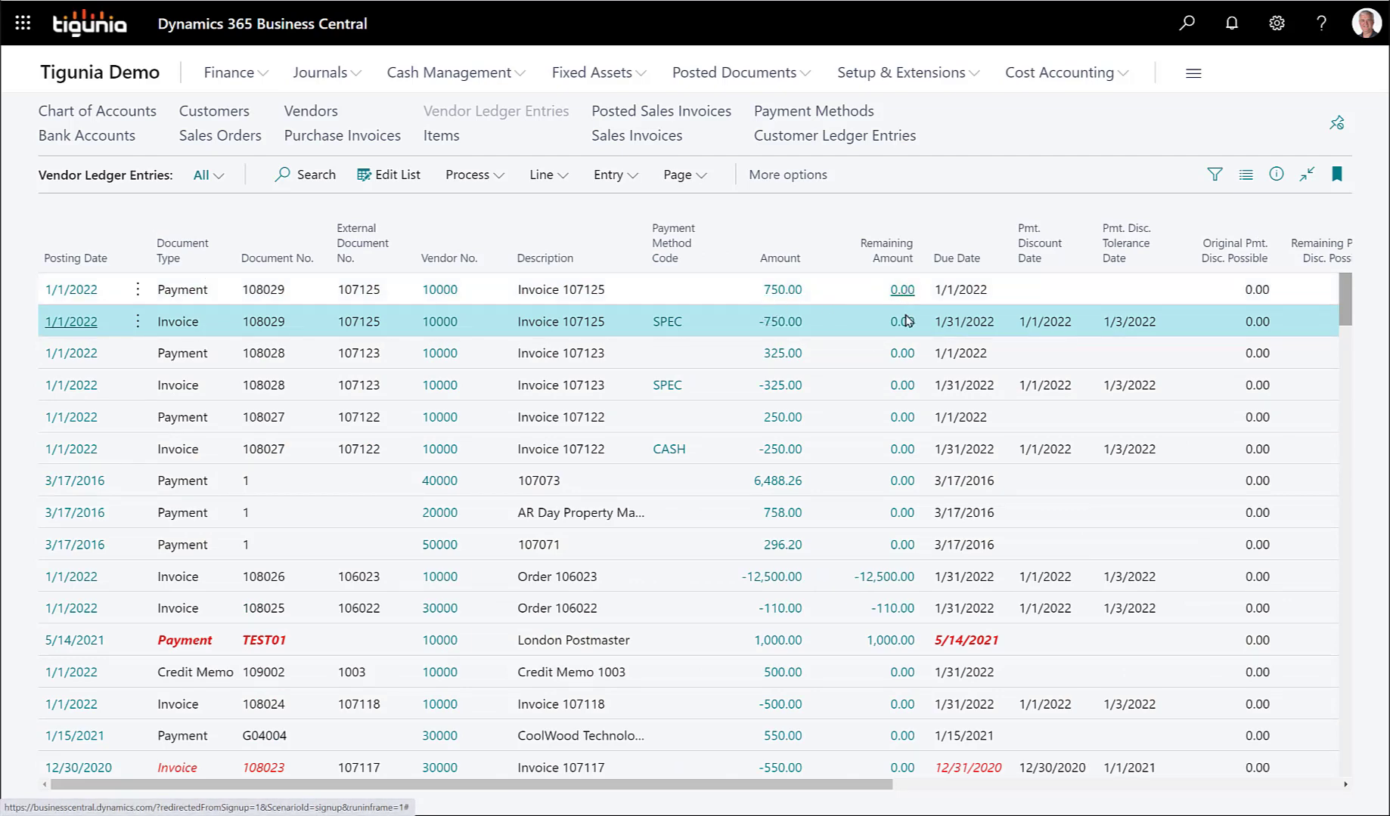
left_click(663, 294)
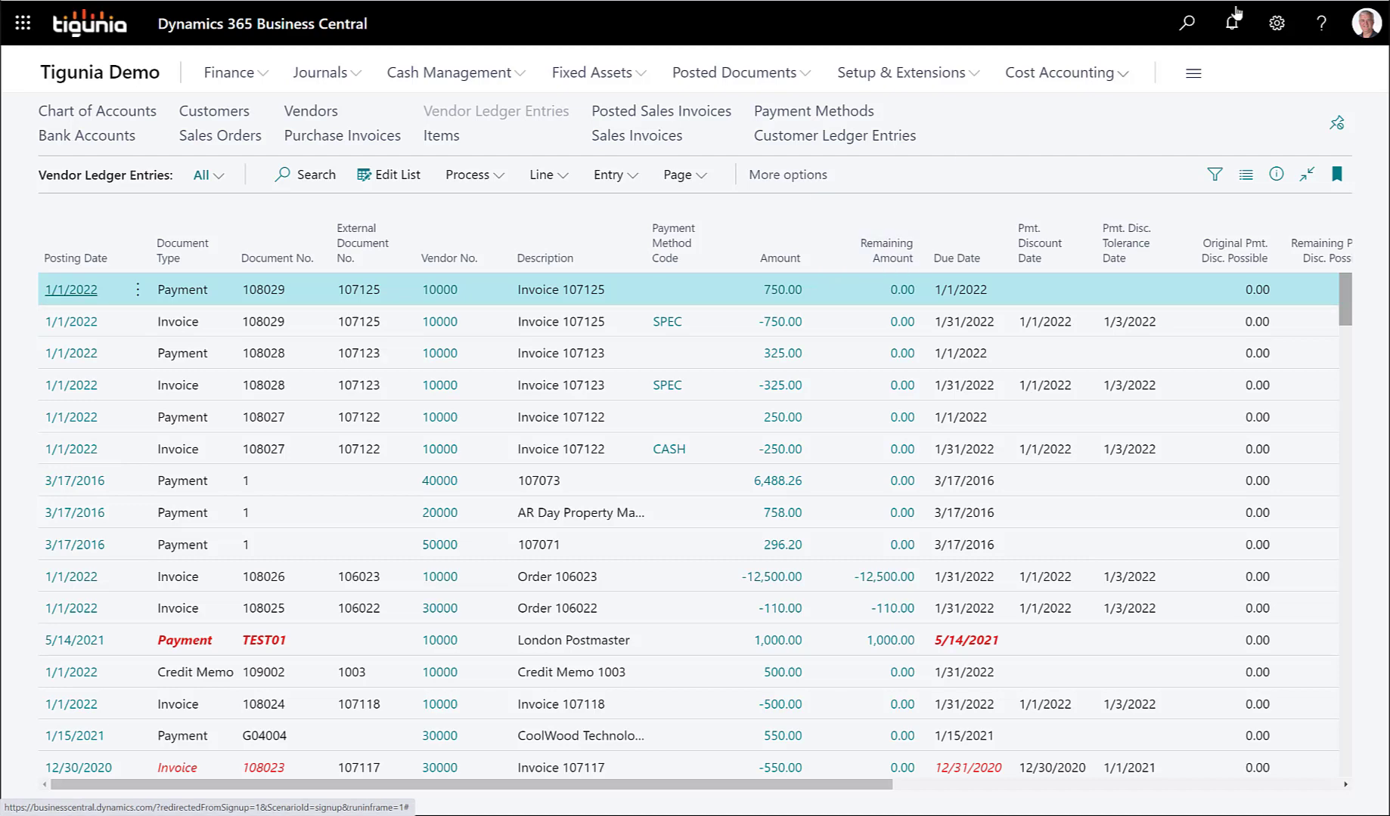
Search for "bank ledg" and open Bank Account Ledger Entries to view the payment for purchase invoice 107125.
left_click(1188, 25)
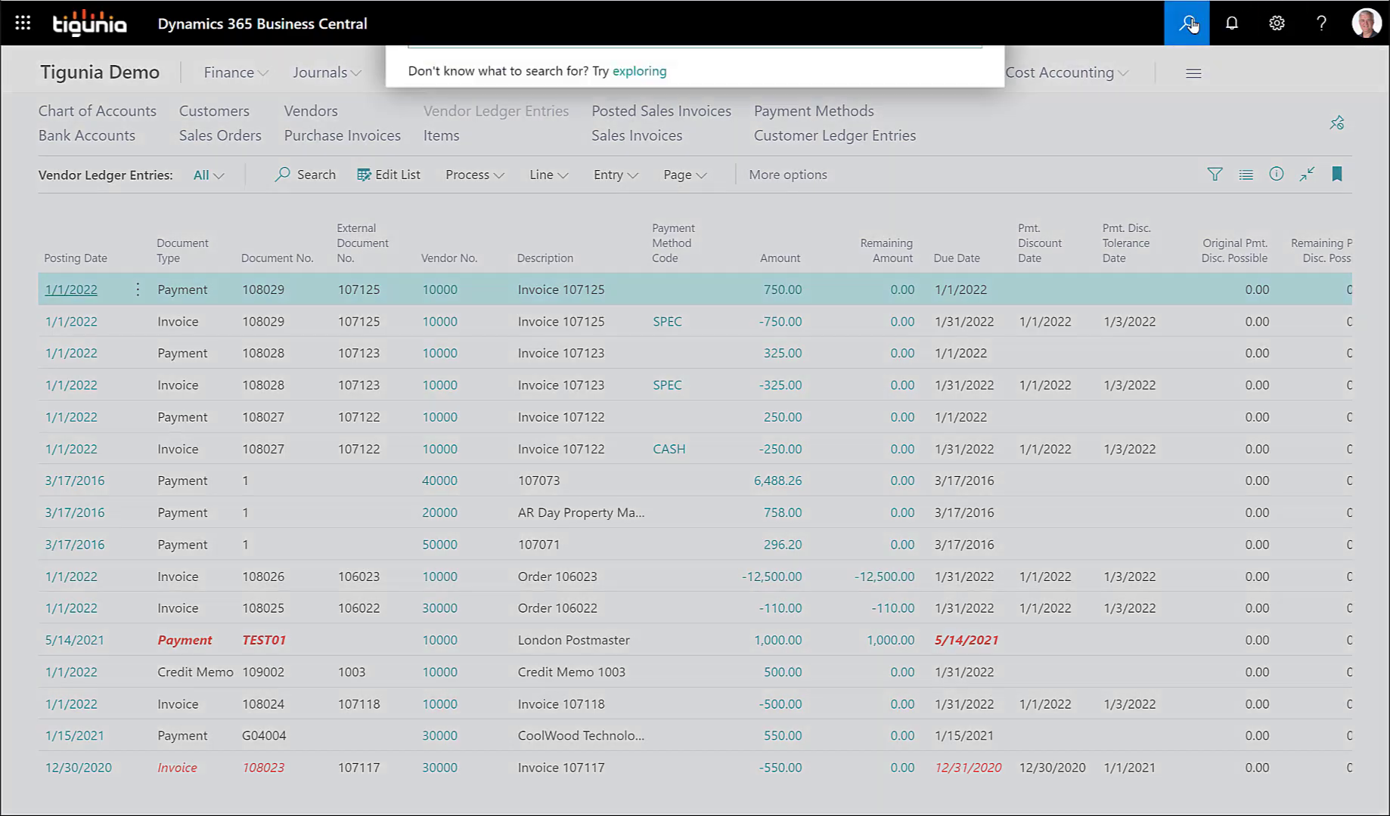
type("nk ed")
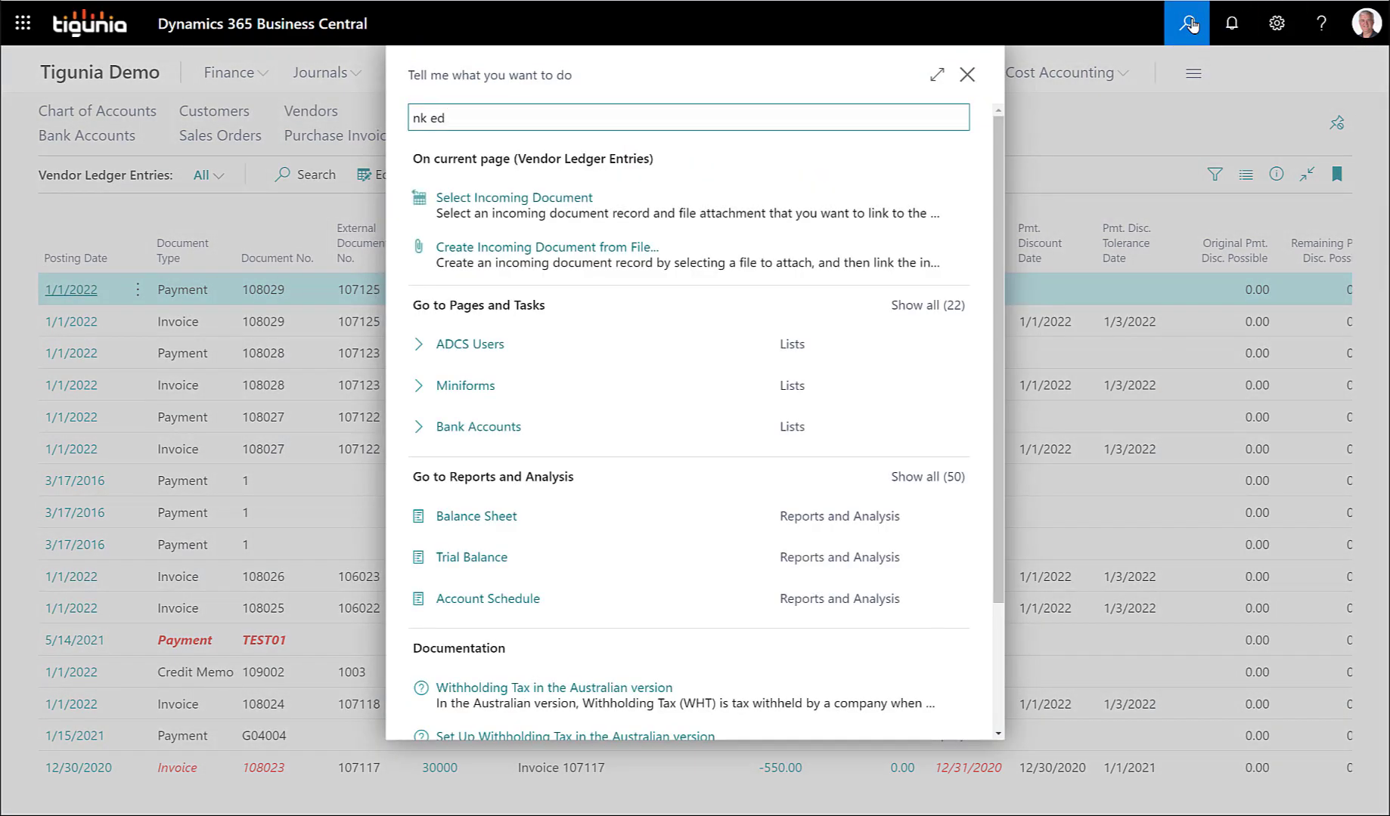
key("BackSpace")
key("BackSpace")
key("BackSpace")
key("BackSpace")
key("BackSpace")
type("bank ")
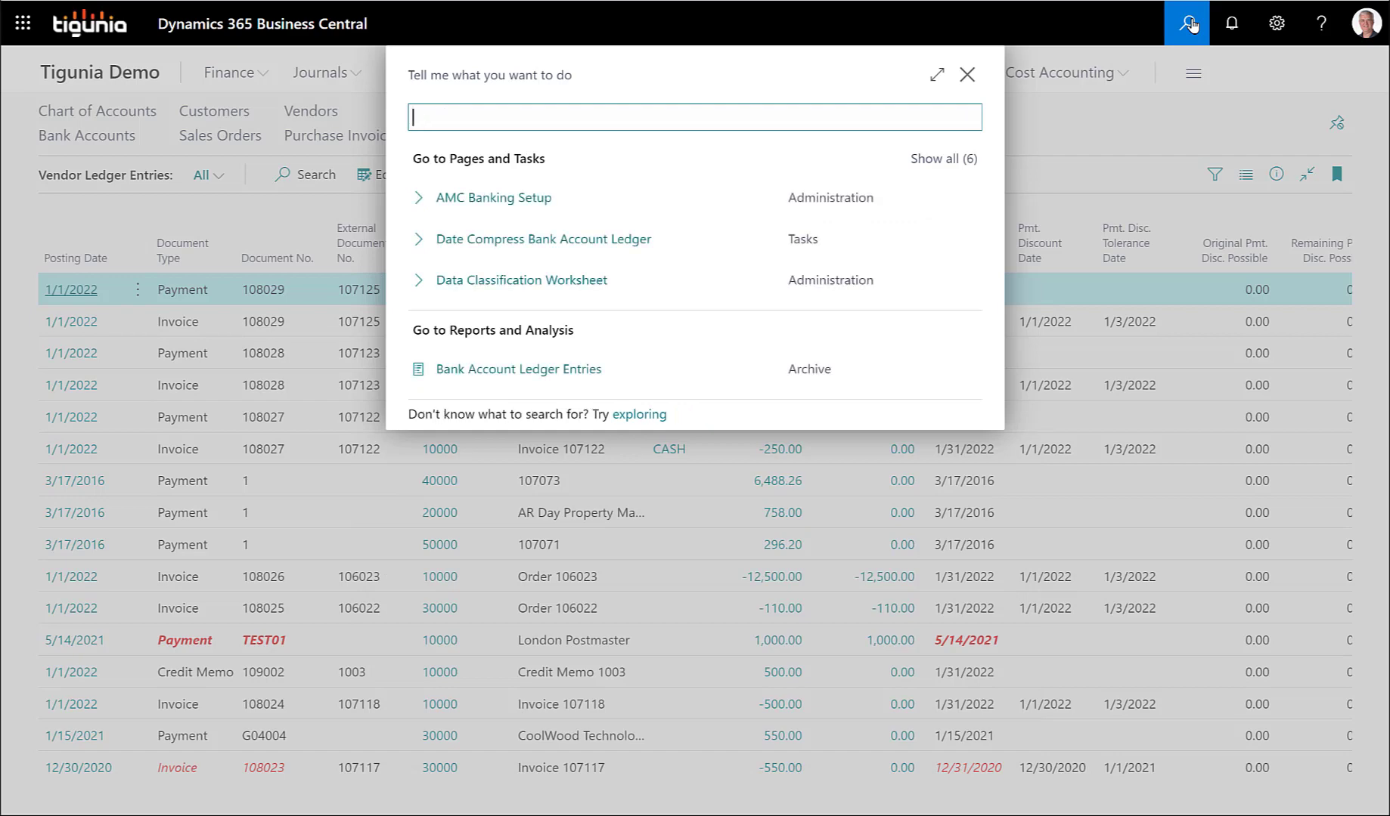
type("ledg")
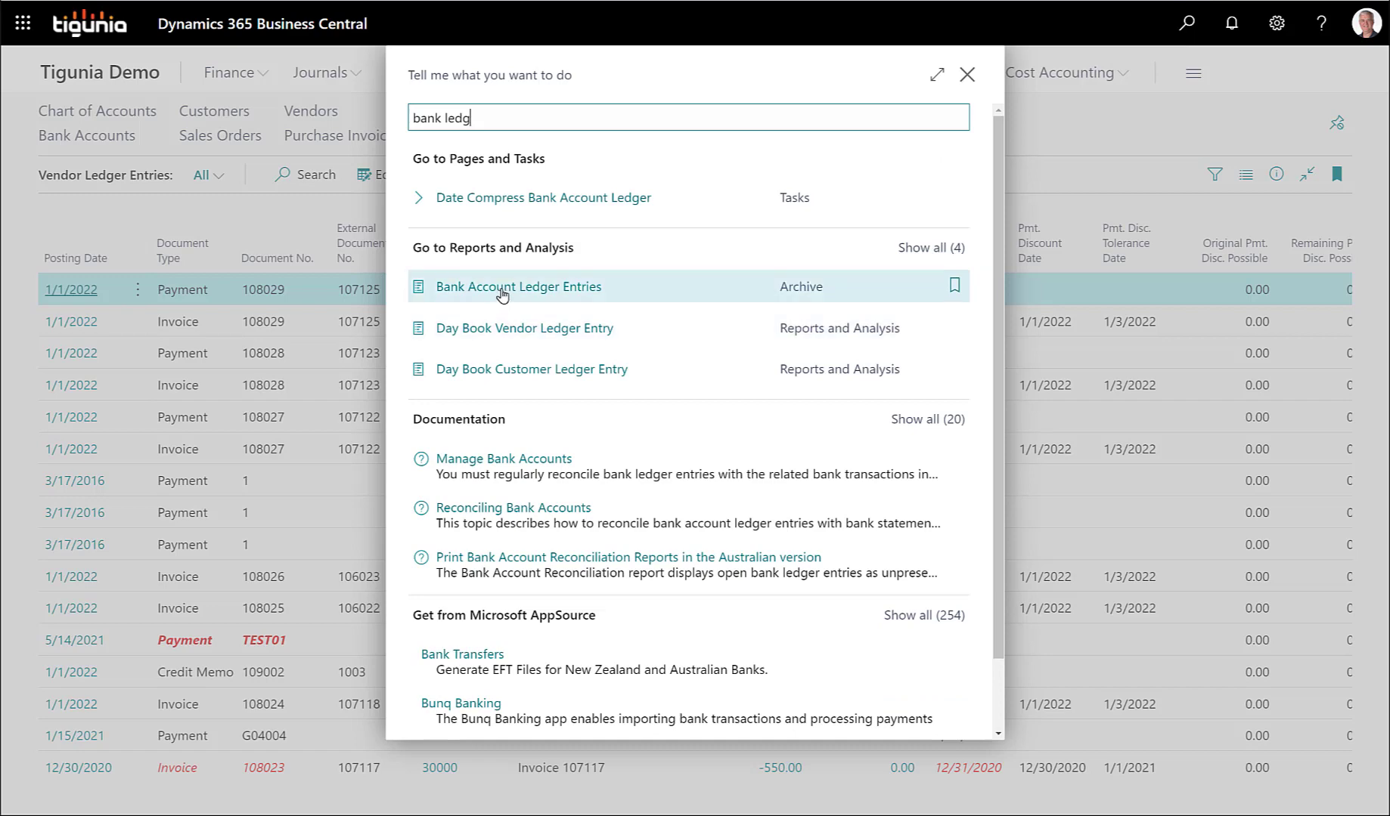
left_click(497, 300)
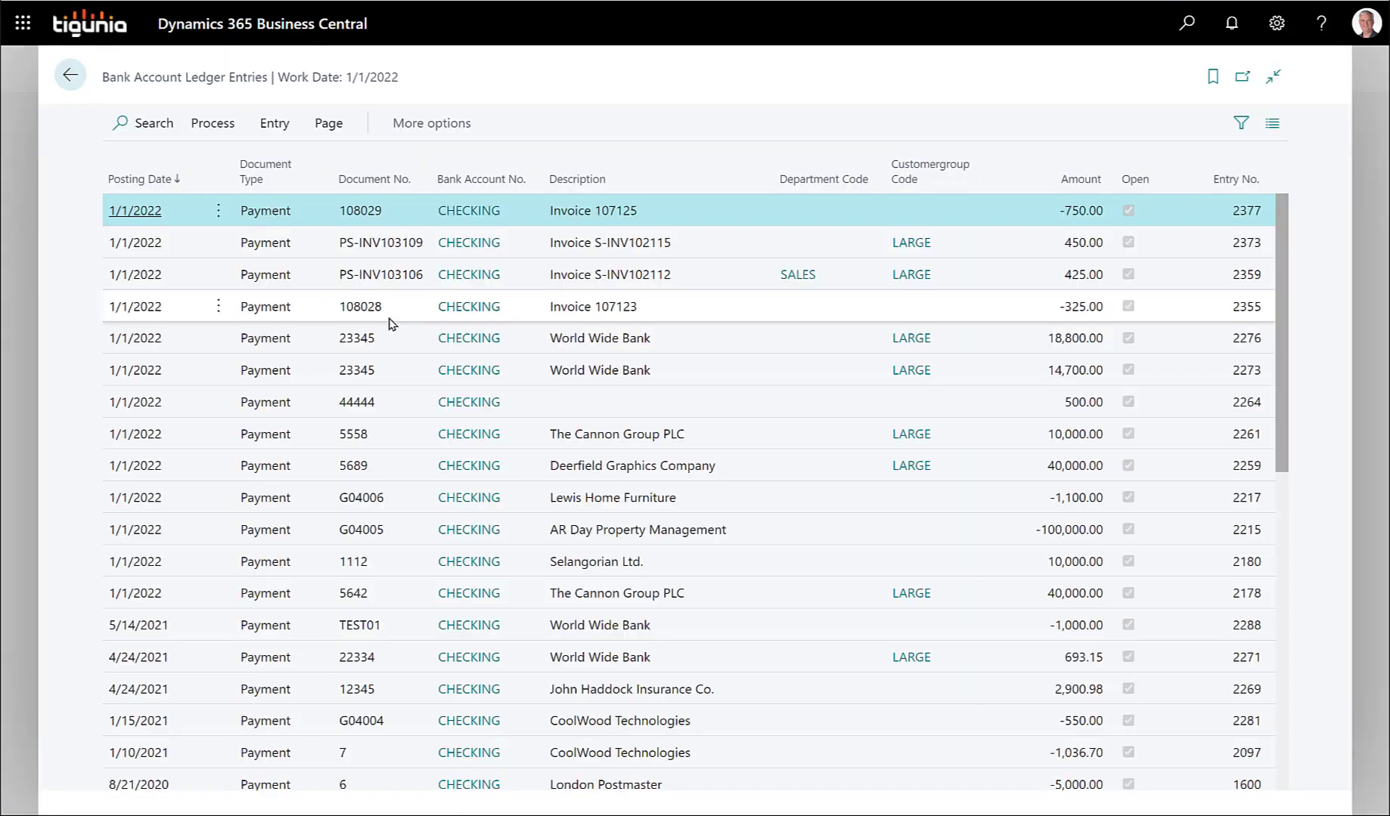